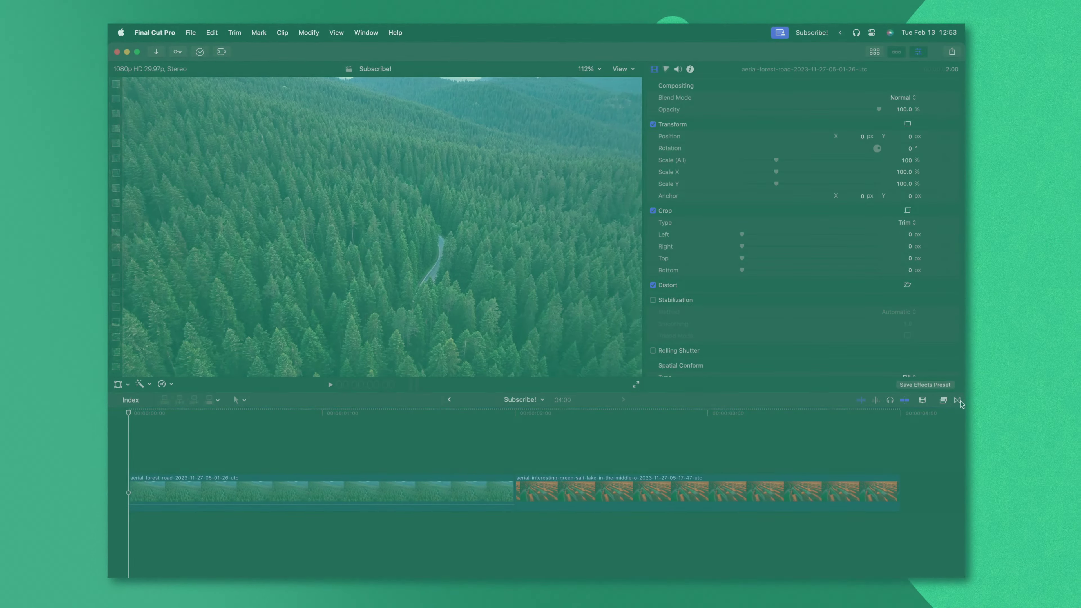
# - Place Fade To Color from Dissolves between the forest and salt-lake clips and lengthen it to 2:05
pyautogui.click(957, 400)
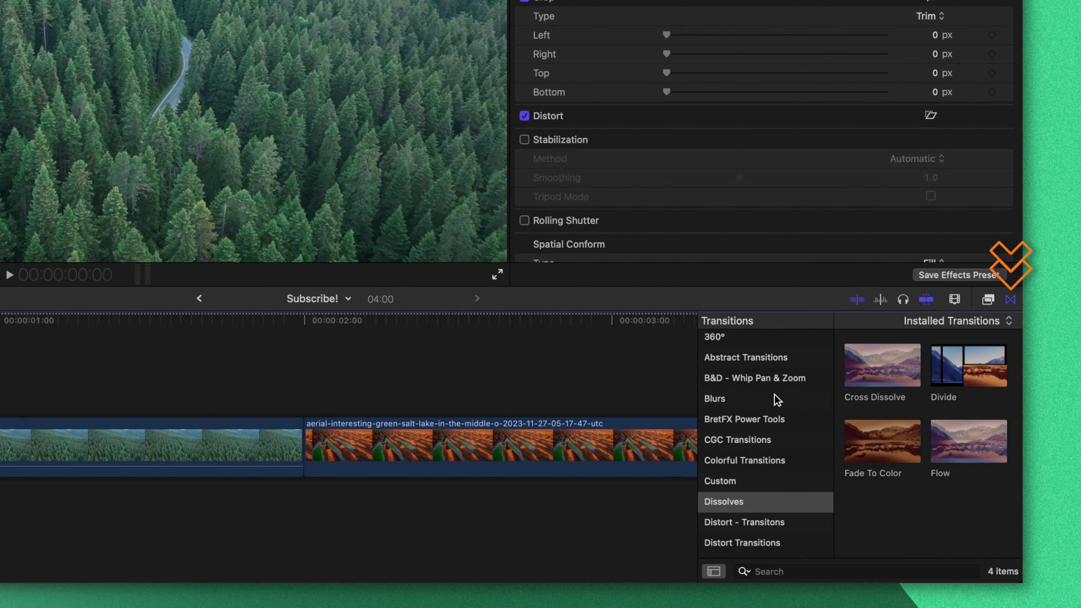
pyautogui.click(745, 504)
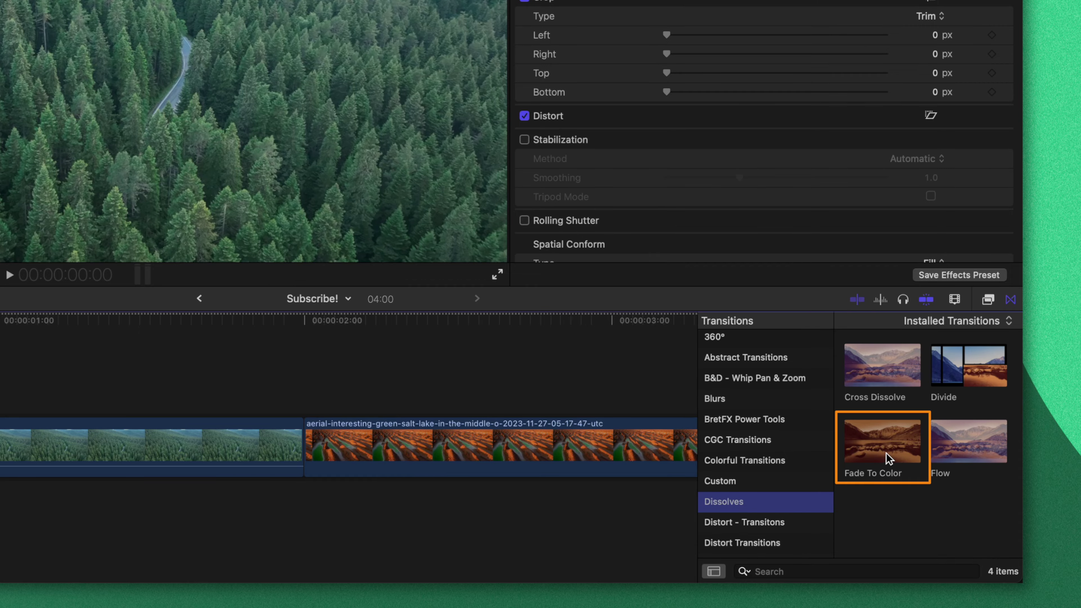
pyautogui.moveTo(889, 459); pyautogui.dragTo(219, 469)
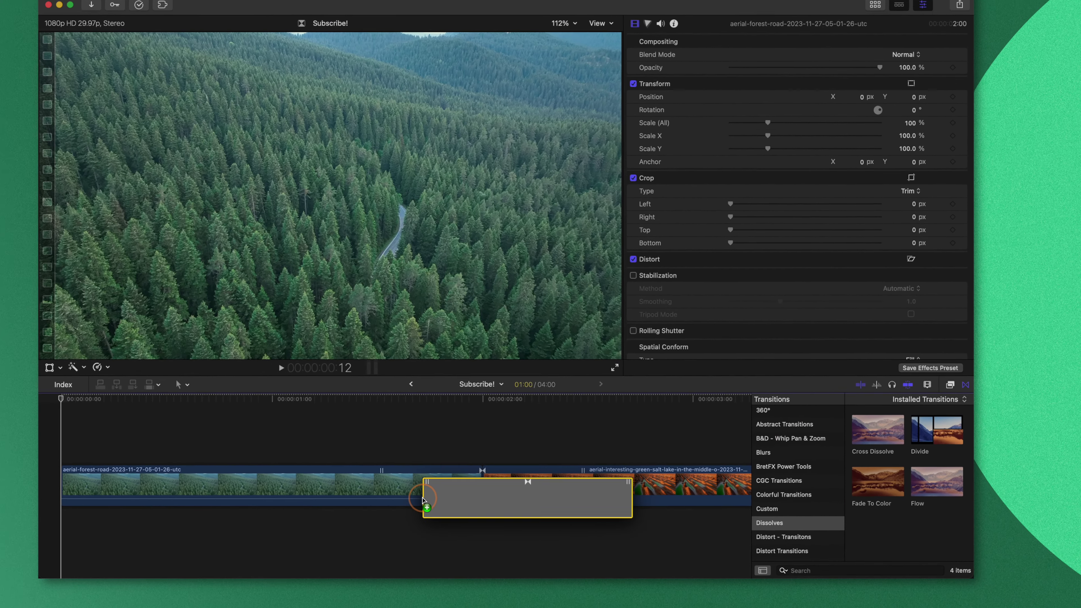
pyautogui.moveTo(424, 500); pyautogui.dragTo(425, 501)
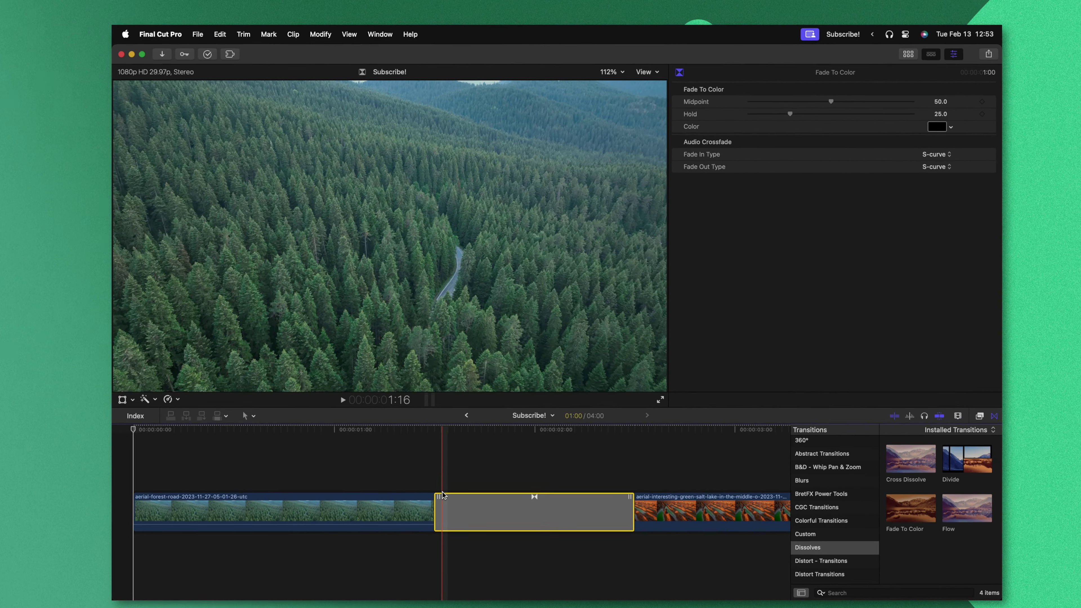
pyautogui.press('space')
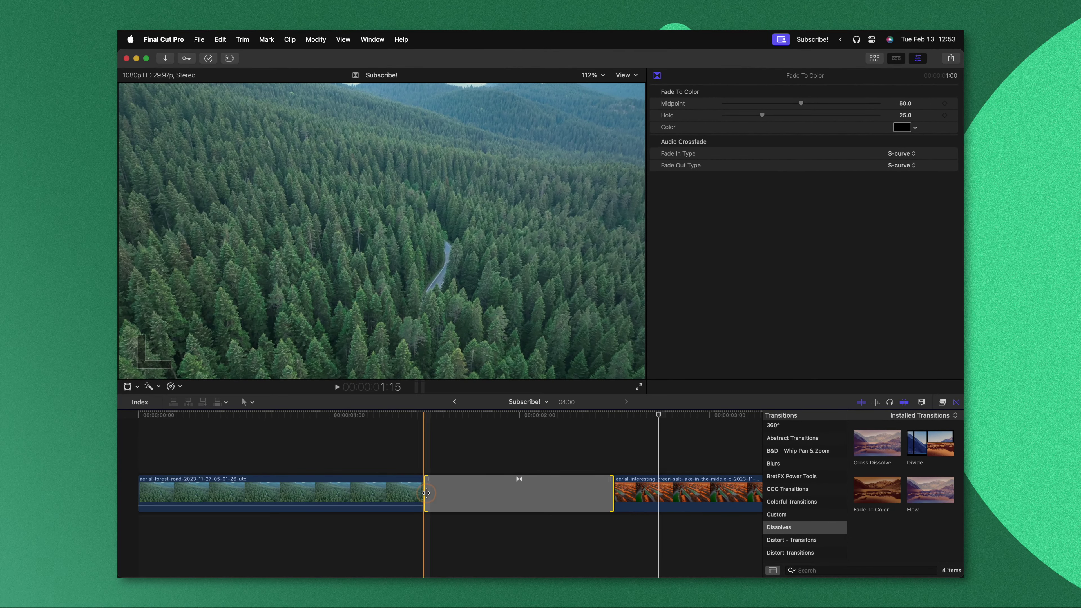
pyautogui.moveTo(425, 489); pyautogui.dragTo(312, 487)
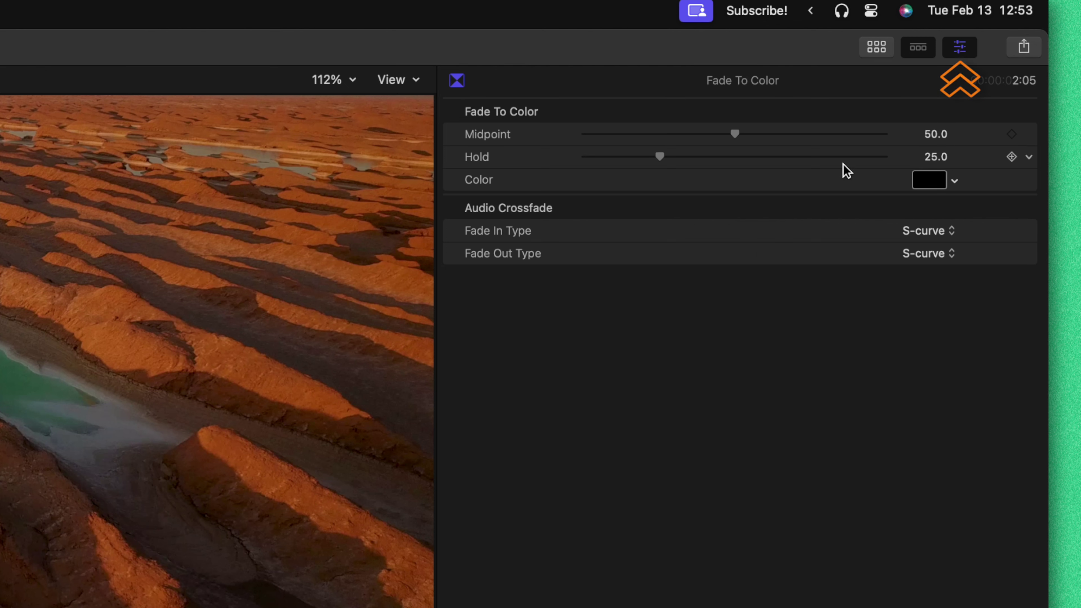
# - Give the Fade To Color Midpoint 40.3 and Hold 75, then preview the longer hold on black
pyautogui.click(960, 47)
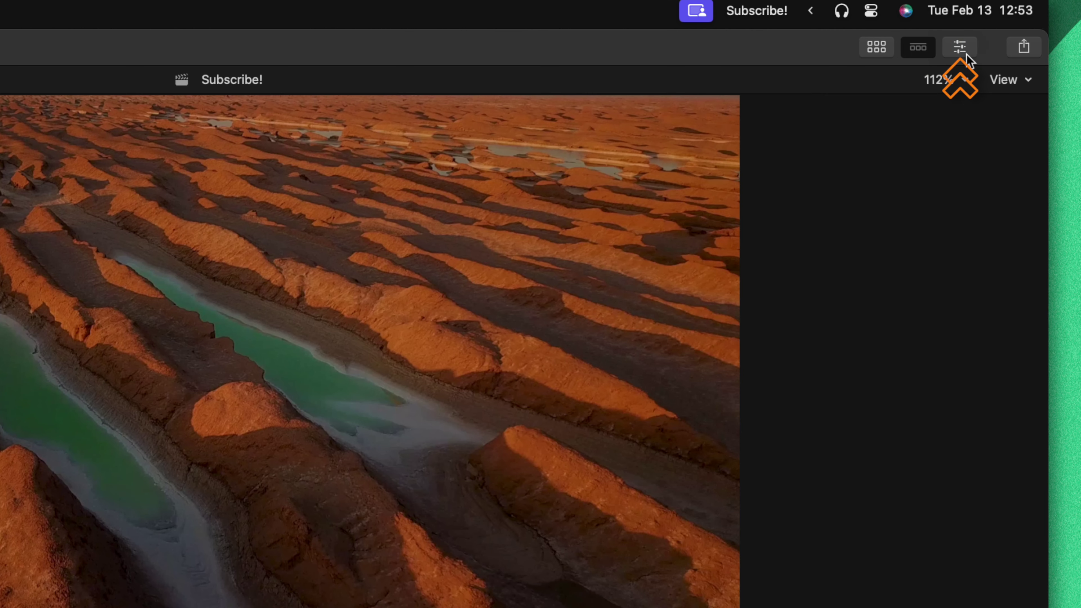
pyautogui.click(960, 46)
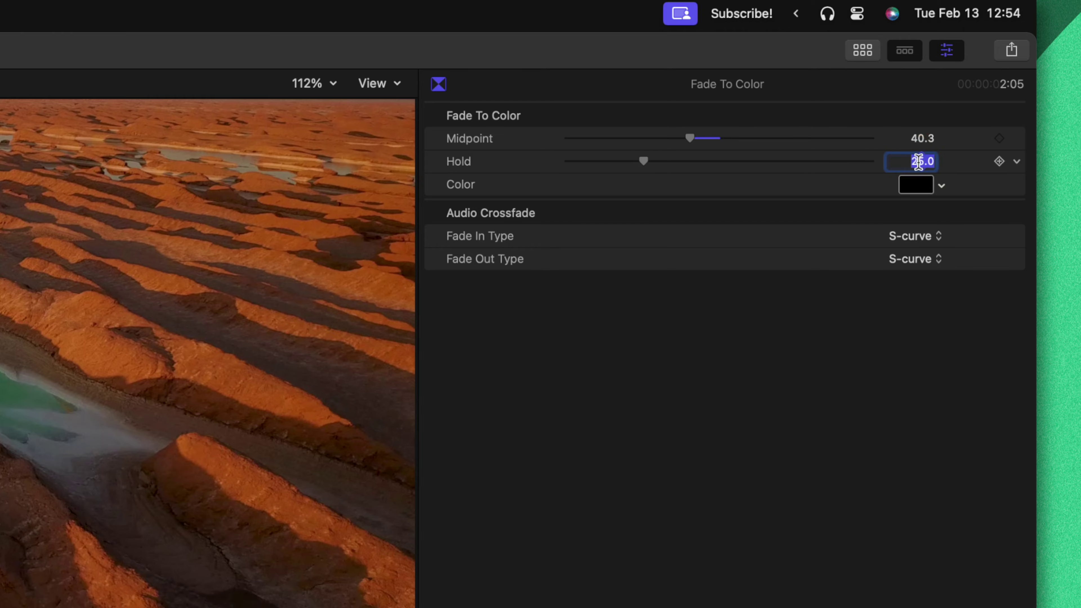
pyautogui.write('5')
pyautogui.press('Return')
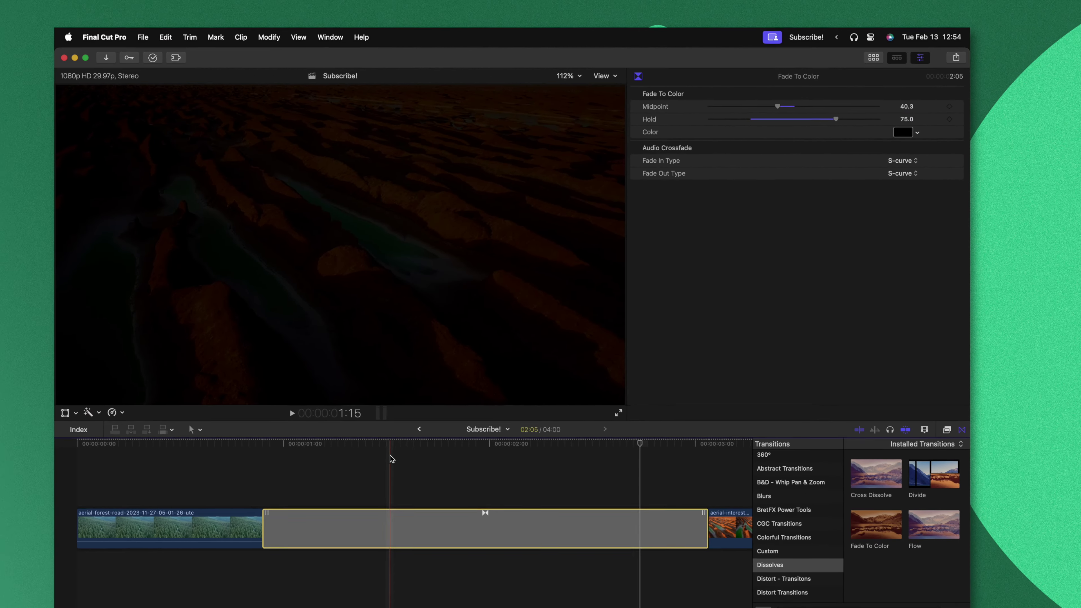
pyautogui.press('/')
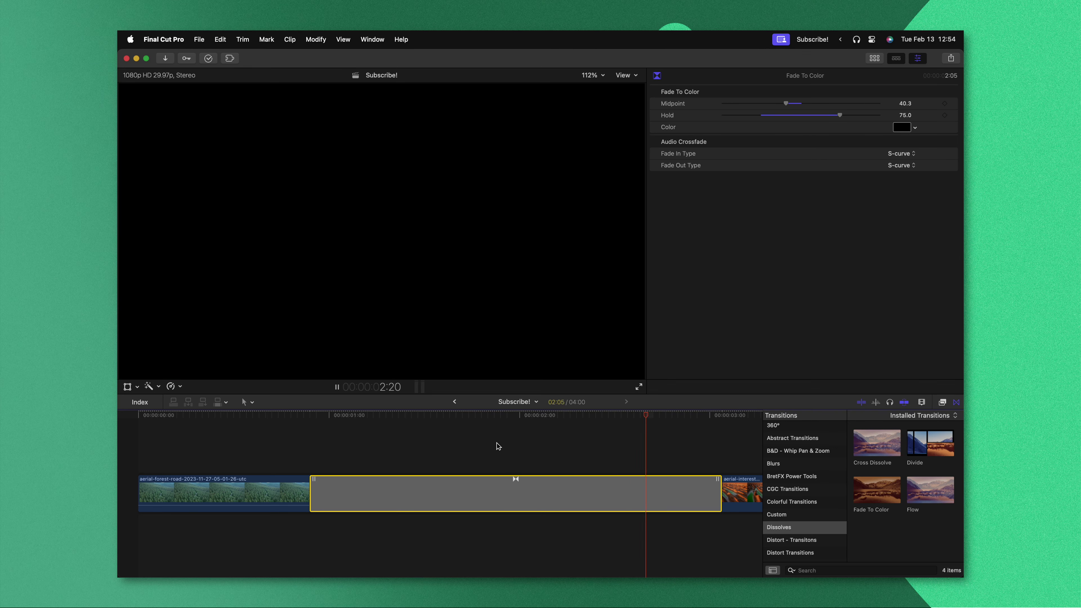
pyautogui.hscroll(-2, 397, 487)
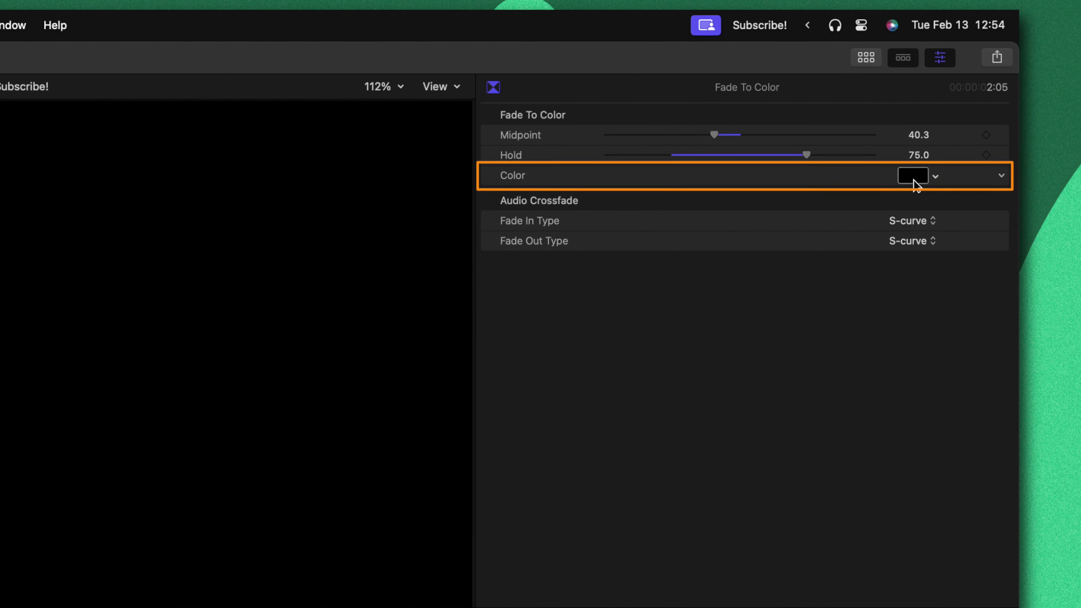
# - Try white as the fade colour, then switch to orange and preview the fade
pyautogui.click(913, 179)
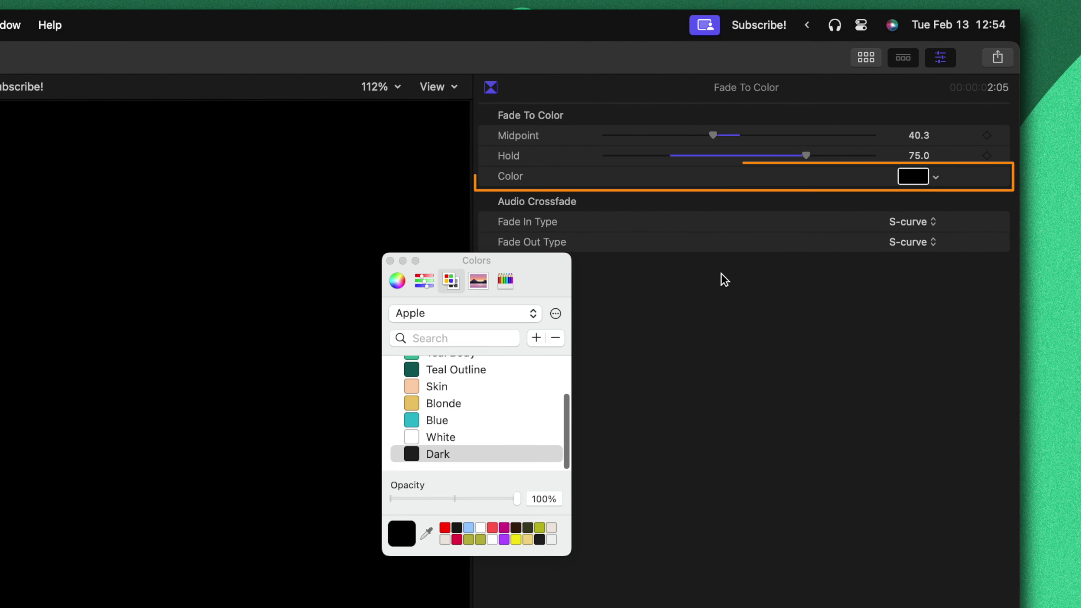
pyautogui.click(413, 438)
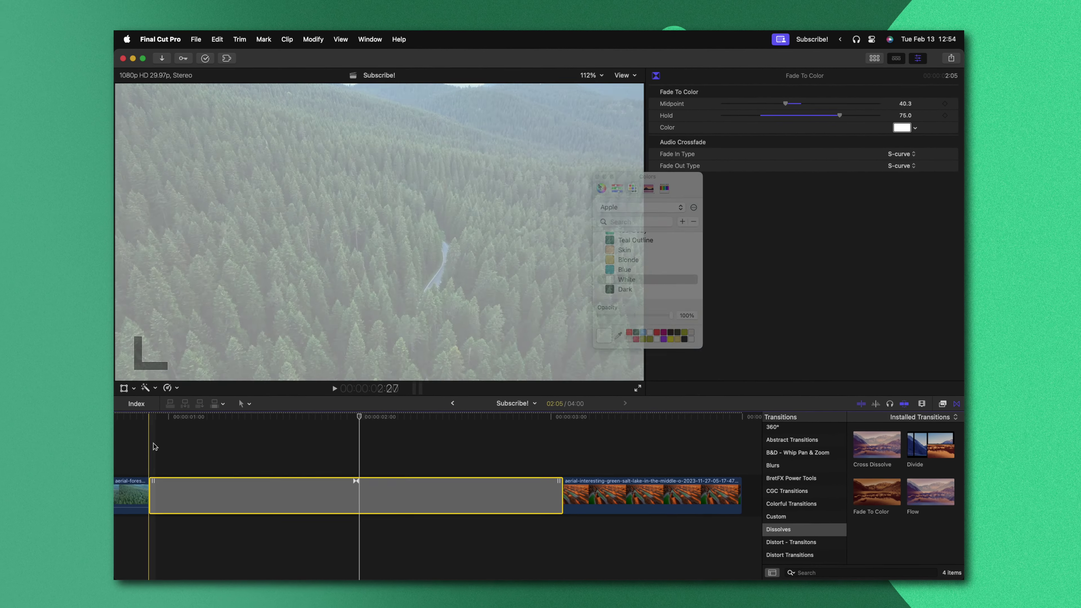
pyautogui.press('space')
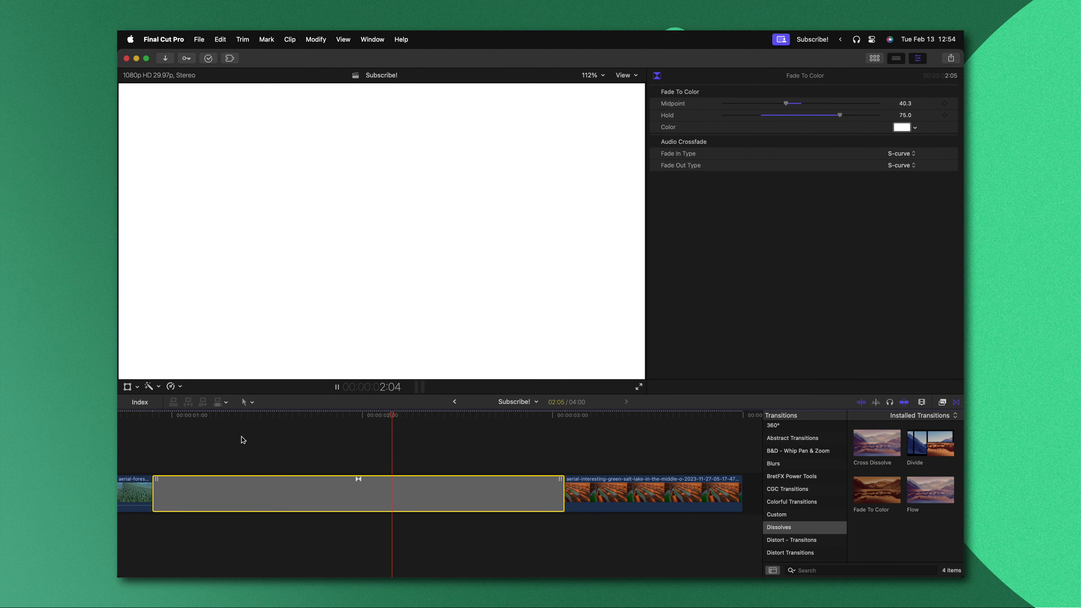
pyautogui.press('space')
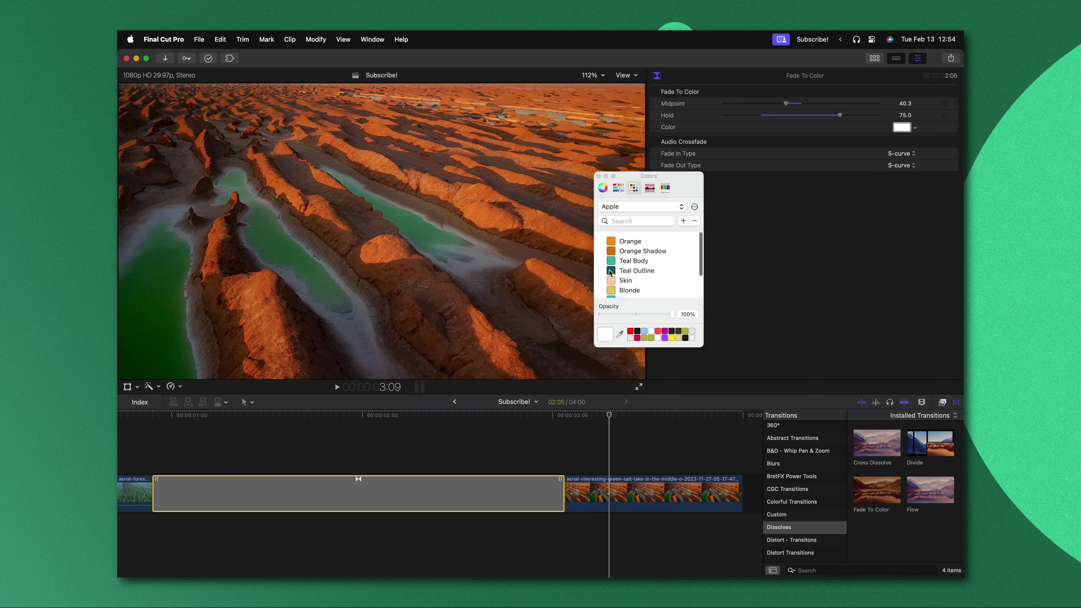
pyautogui.click(598, 176)
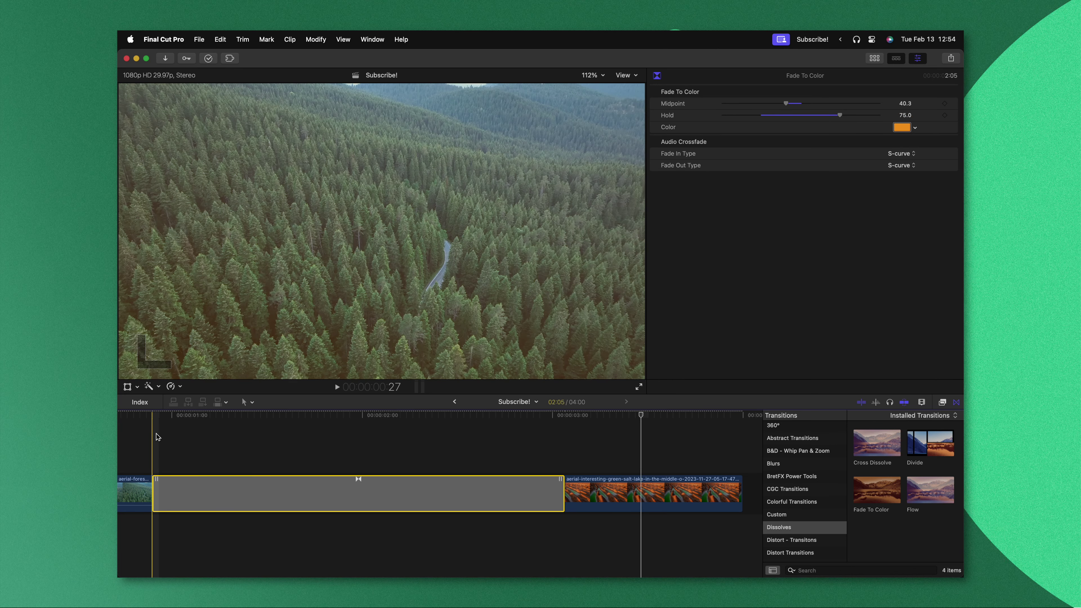
pyautogui.press('space')
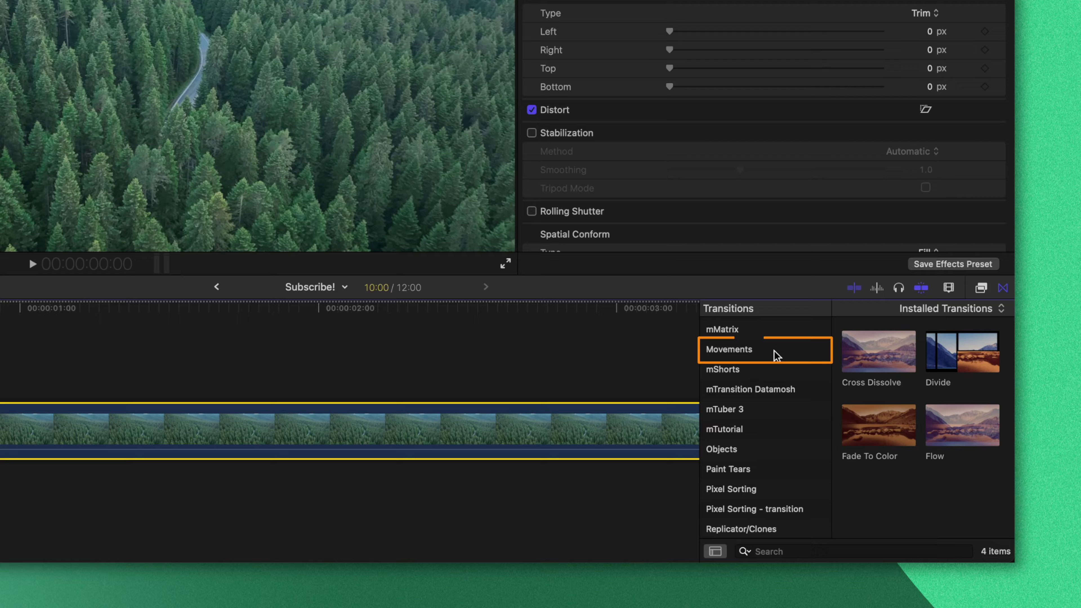
# - Try the Movements Slide transition at the forest/salt-lake cut and preview it twice
pyautogui.click(772, 351)
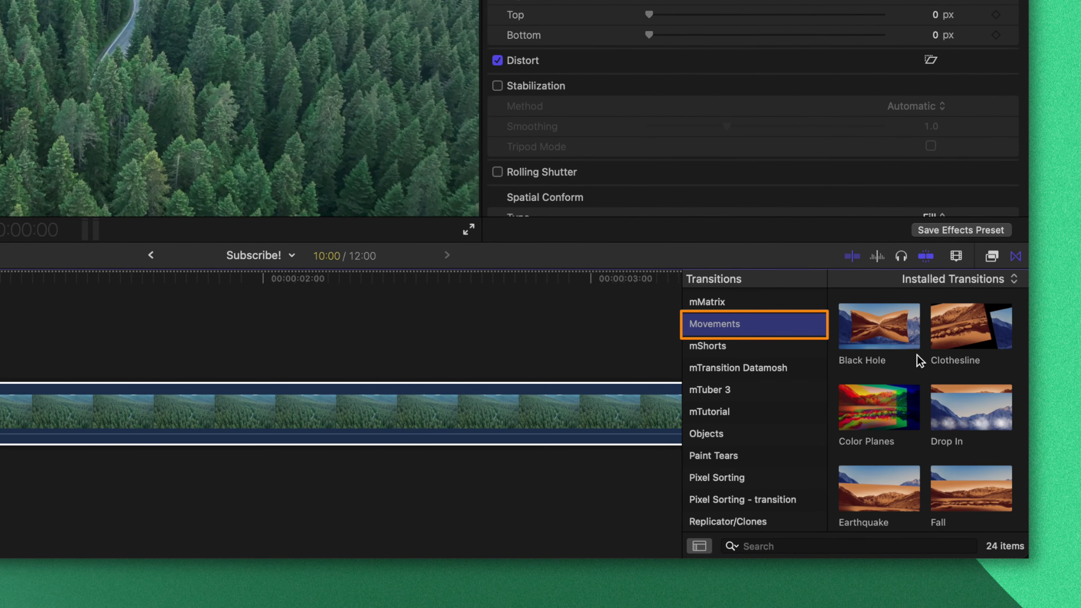
pyautogui.scroll(-10, 917, 355)
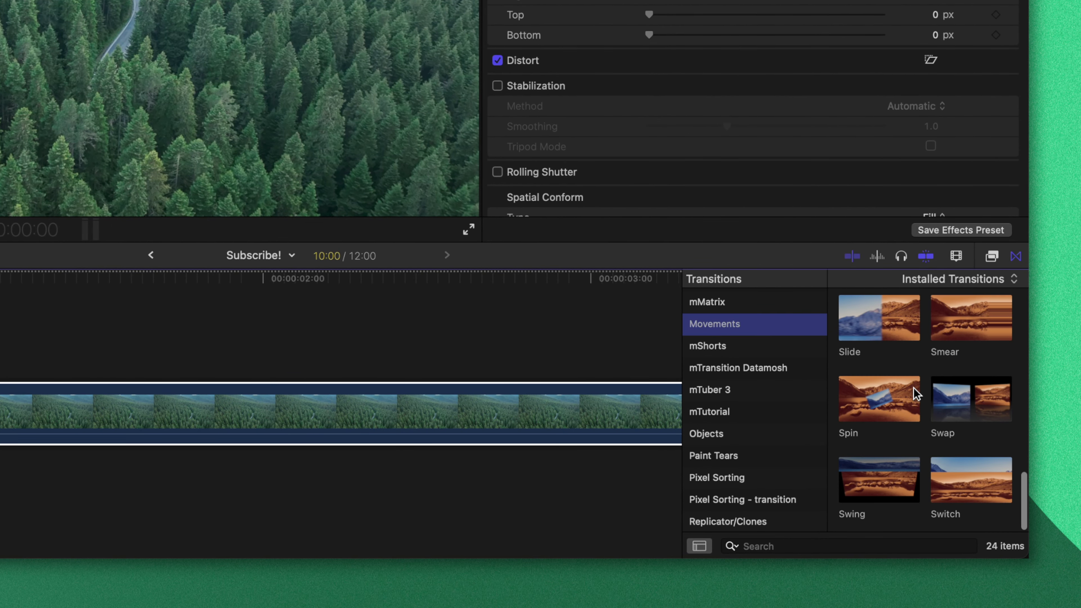
pyautogui.hotkey('shift', 'z')
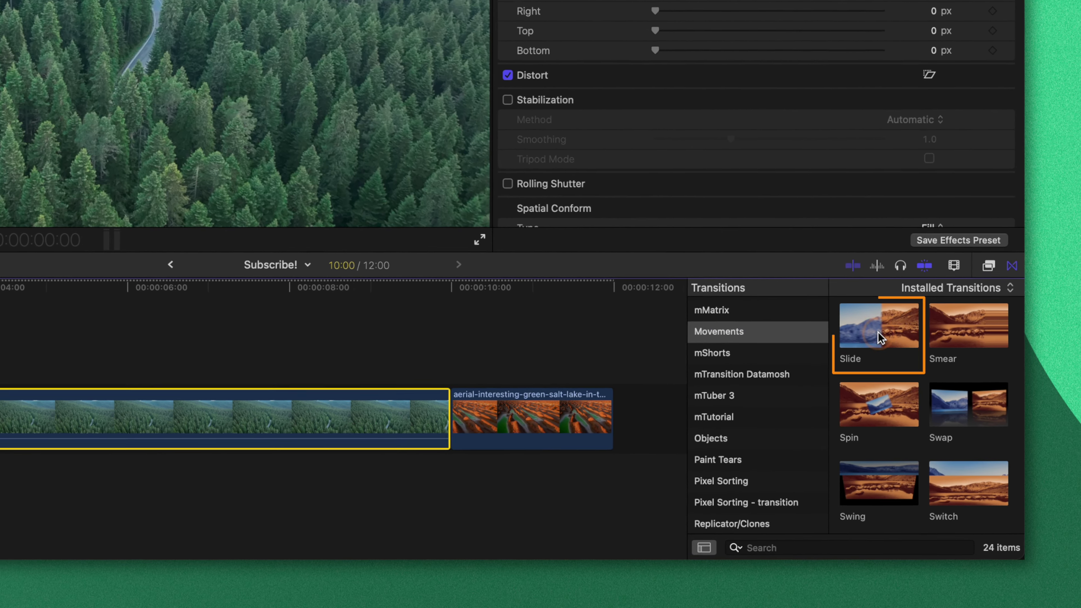
pyautogui.moveTo(878, 332); pyautogui.dragTo(438, 411)
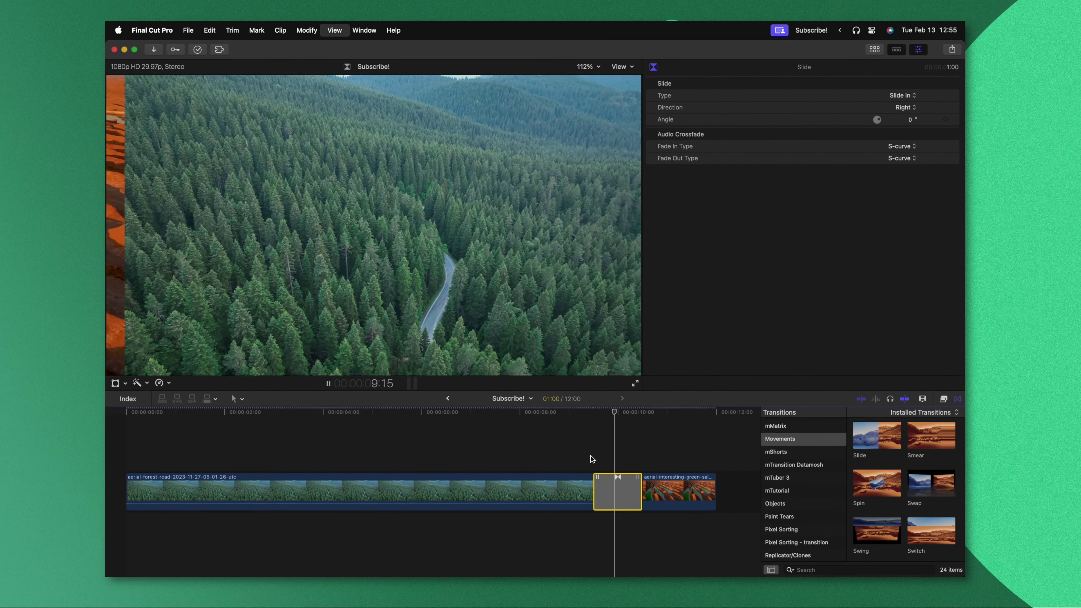
pyautogui.press('space')
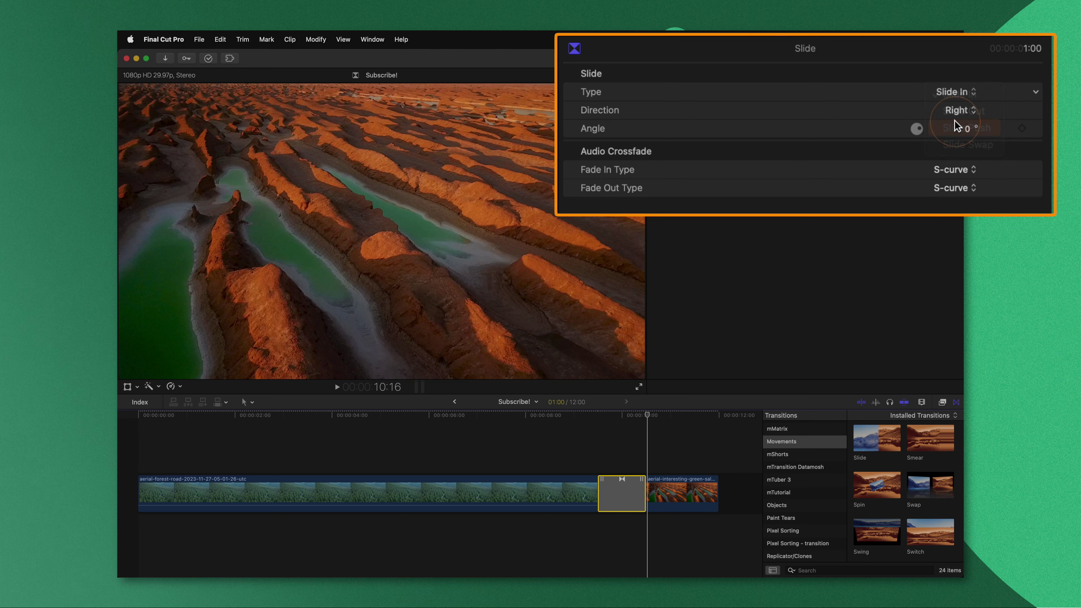
pyautogui.click(601, 435)
pyautogui.press('space')
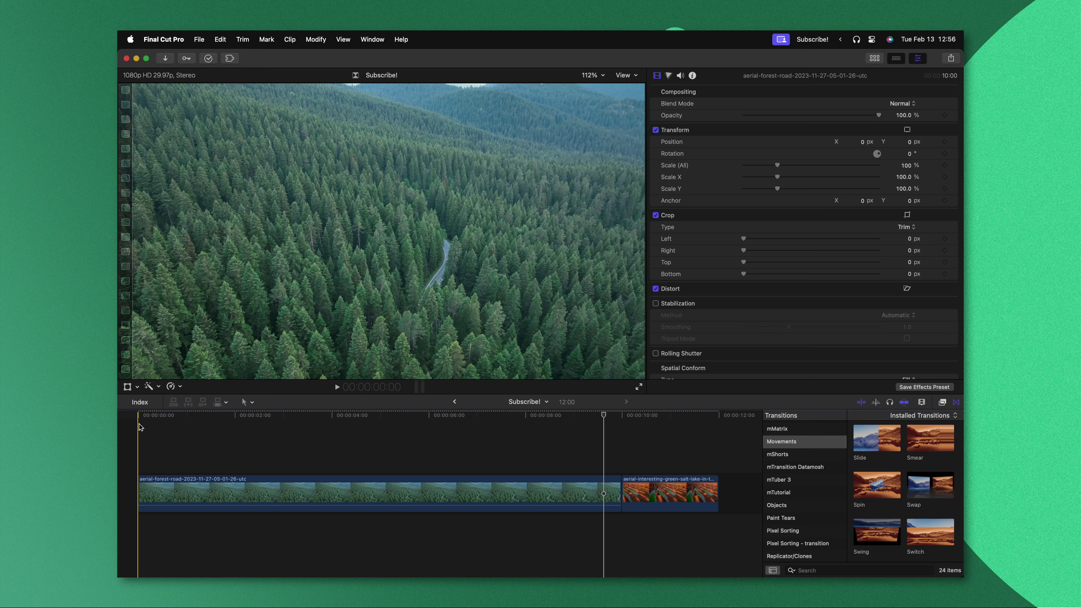
# - Add a Basic Title over the forest clip reading SUBSCRIBE!, enlarged and bold
pyautogui.hotkey('ctrl', 't')
pyautogui.doubleClick(382, 225)
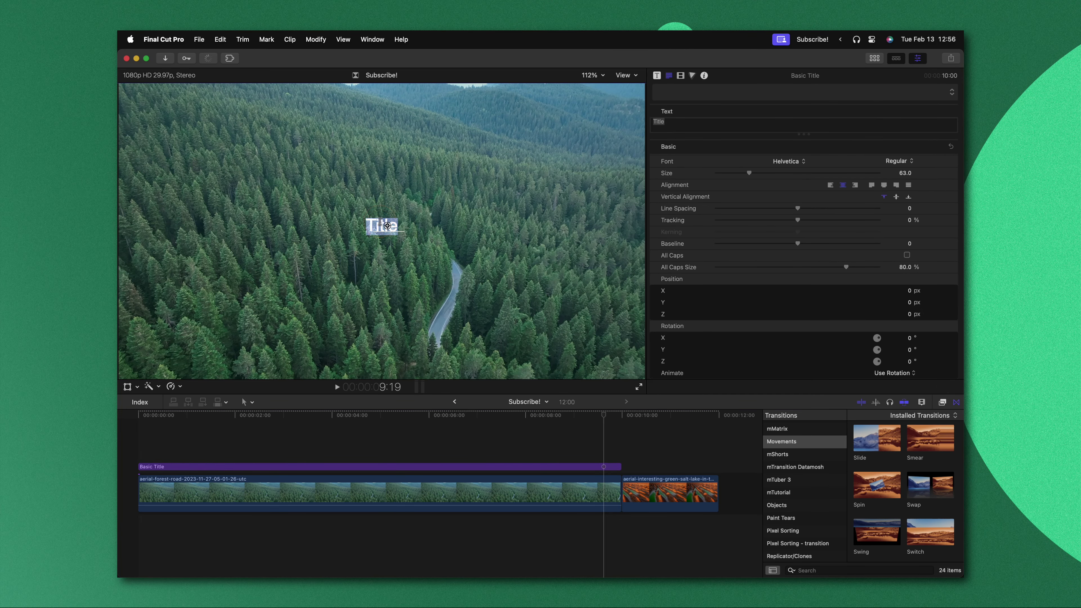
pyautogui.write('SUBSCRIBE!')
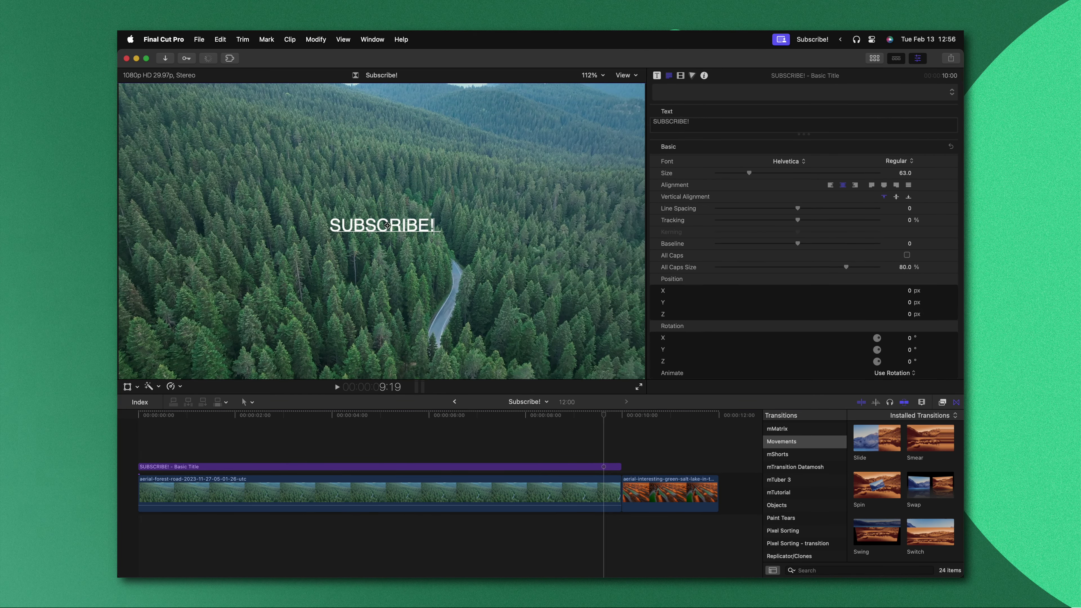
pyautogui.moveTo(749, 172); pyautogui.dragTo(763, 173)
pyautogui.click(899, 161)
pyautogui.click(895, 208)
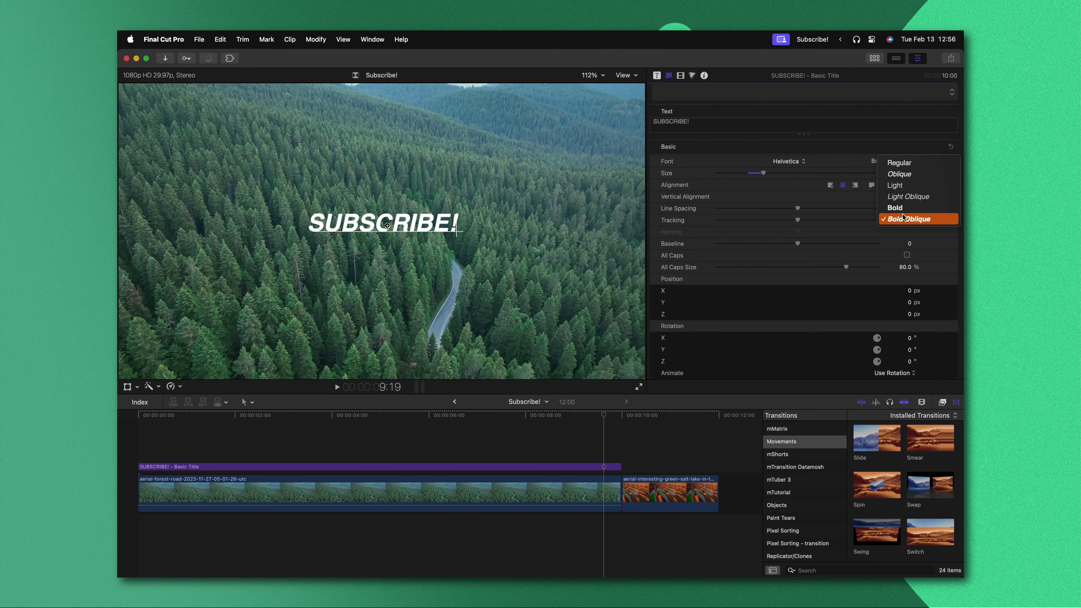
# - Put Slide transitions on both ends of the title clip and preview it from the start
pyautogui.click(401, 467)
pyautogui.moveTo(904, 450); pyautogui.dragTo(480, 466)
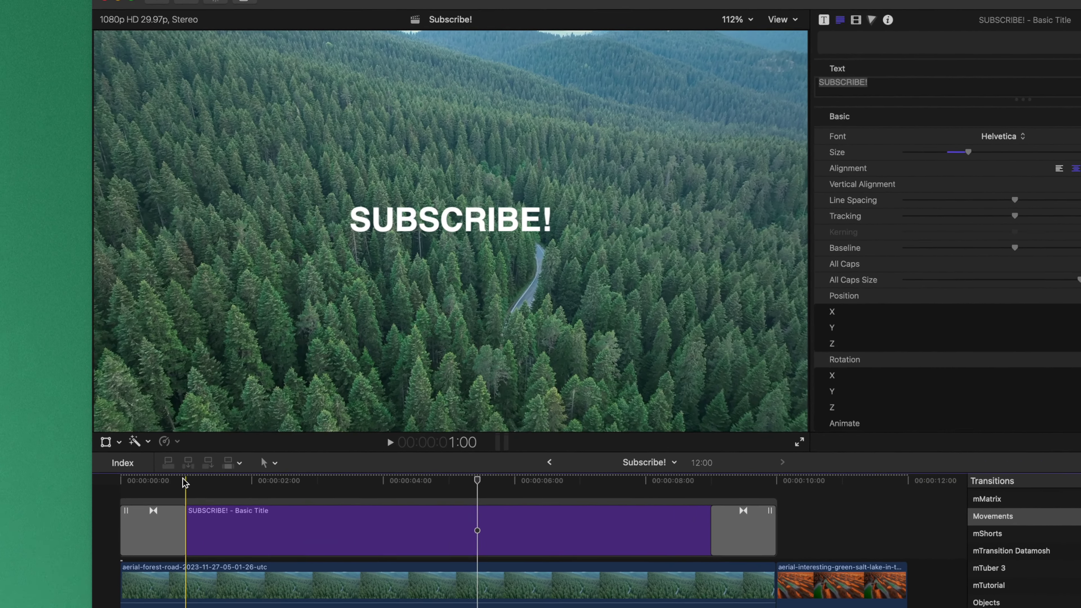
pyautogui.click(136, 421)
pyautogui.press('space')
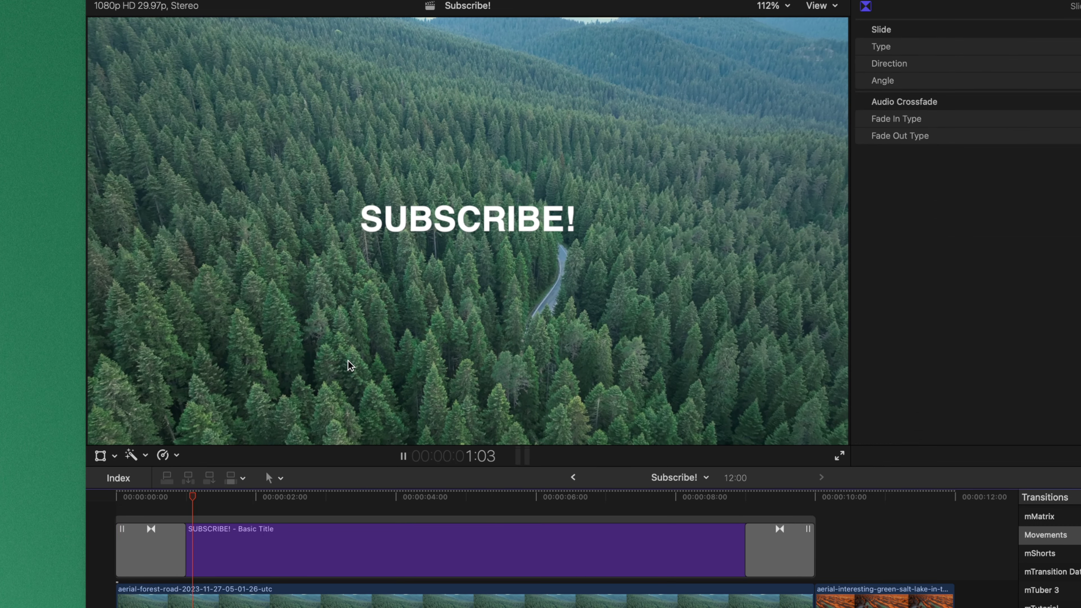
pyautogui.press('space')
pyautogui.click(449, 269)
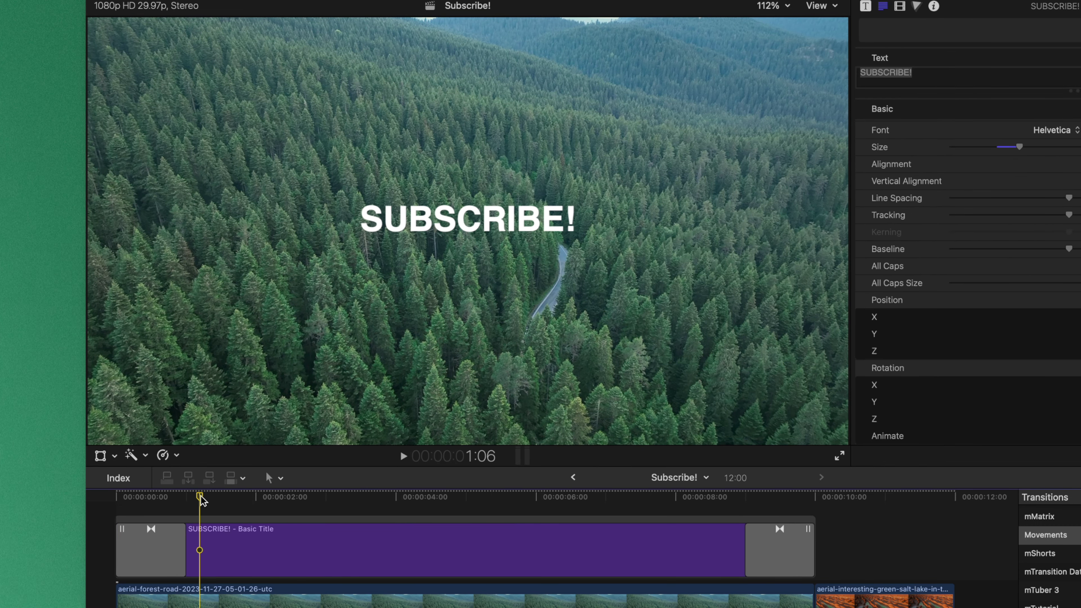
pyautogui.moveTo(200, 496); pyautogui.dragTo(169, 496)
# - Angle the title's opening Slide to a custom 39.8° and preview the diagonal slide-in
pyautogui.click(146, 562)
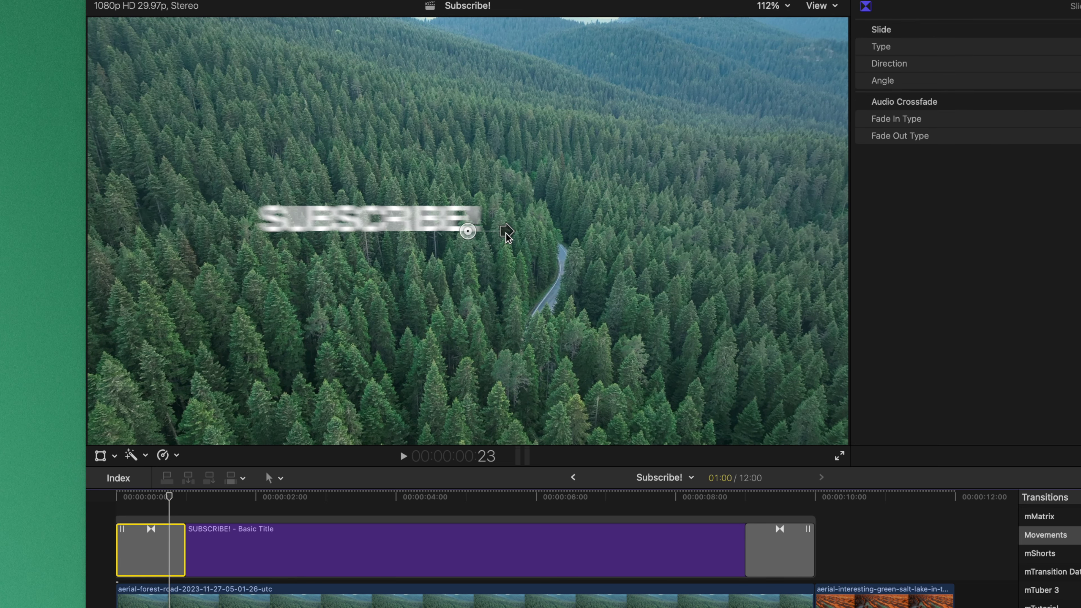
pyautogui.moveTo(506, 232); pyautogui.dragTo(535, 176)
pyautogui.click(123, 530)
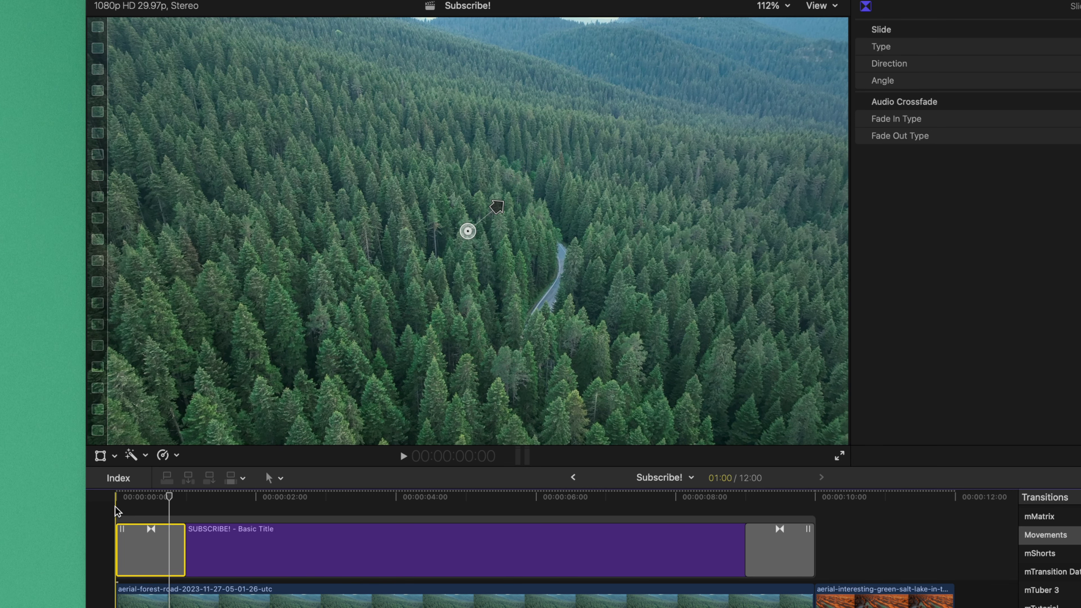
pyautogui.press('/')
pyautogui.press('space')
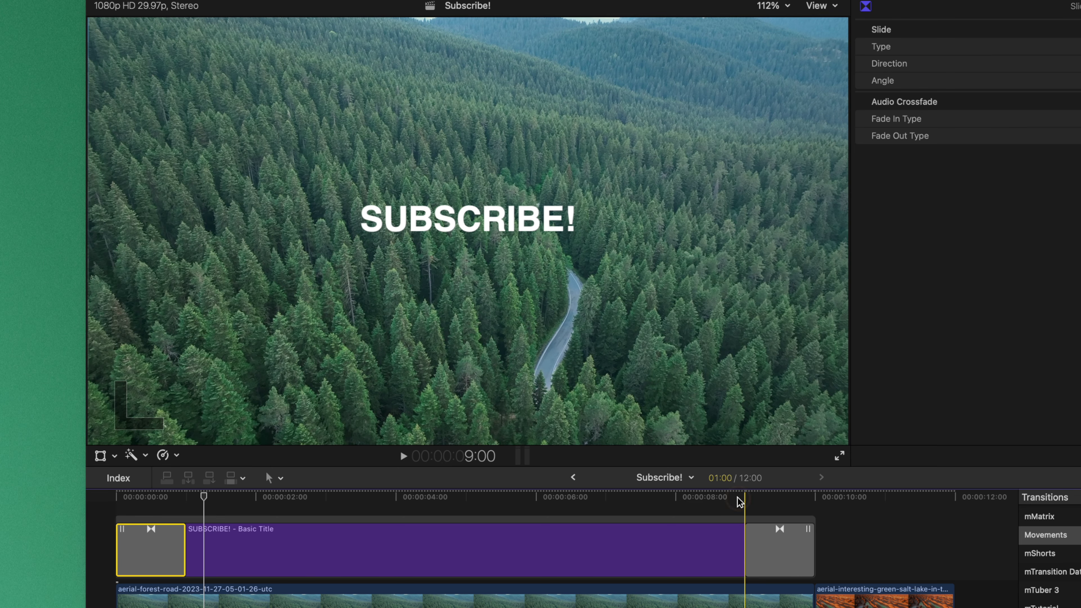
pyautogui.press('space')
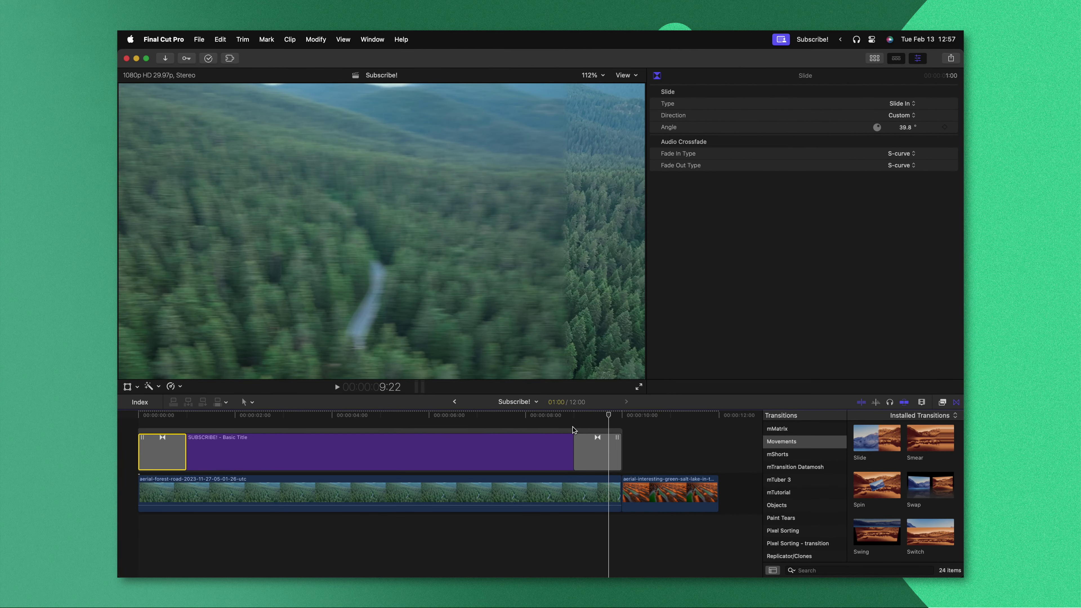
# - Make the title's closing transition a Slide Out at a custom 114.7° angle and preview it
pyautogui.click(582, 447)
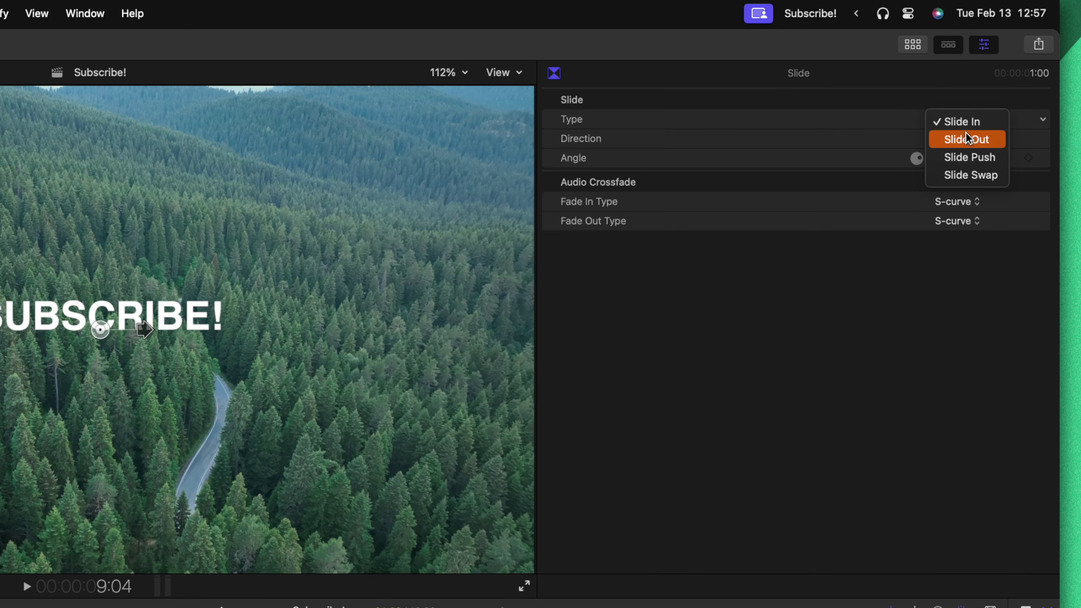
pyautogui.click(965, 135)
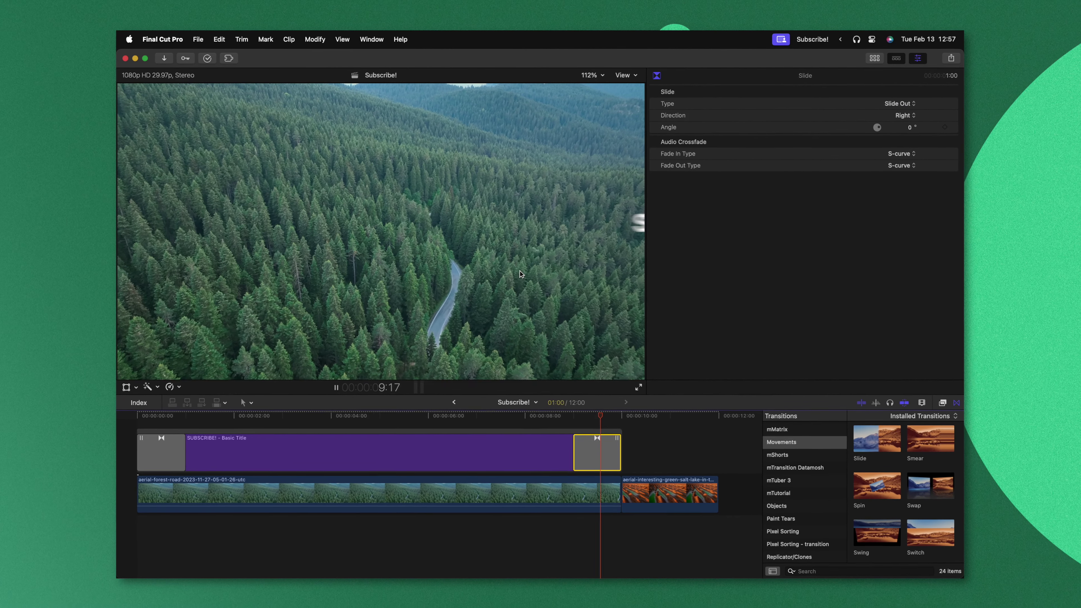
pyautogui.press('space')
pyautogui.click(590, 430)
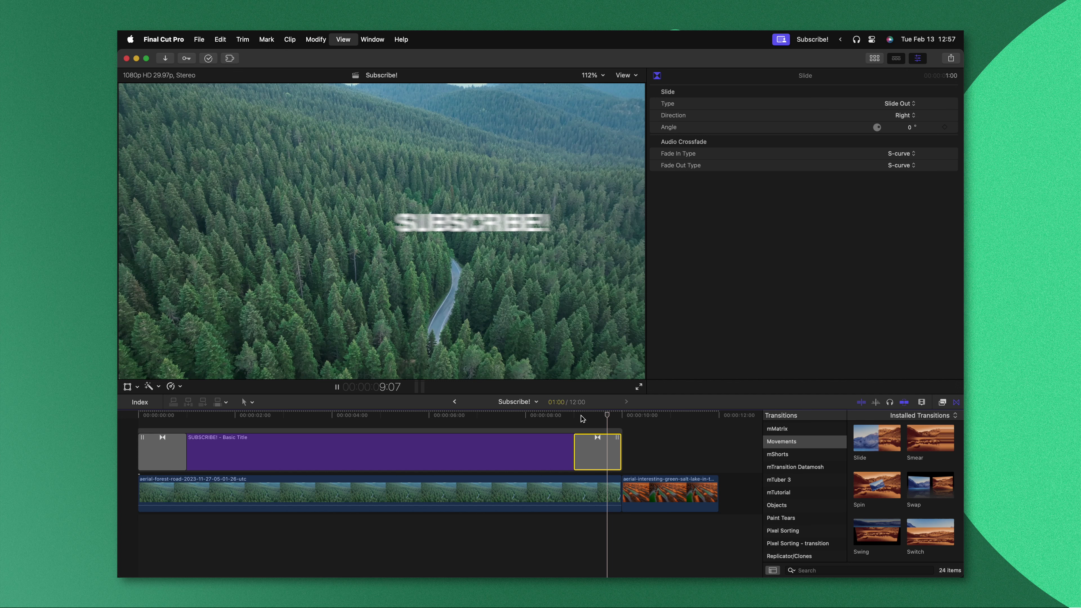
pyautogui.moveTo(408, 231); pyautogui.dragTo(350, 158)
pyautogui.hotkey('shift', '/')
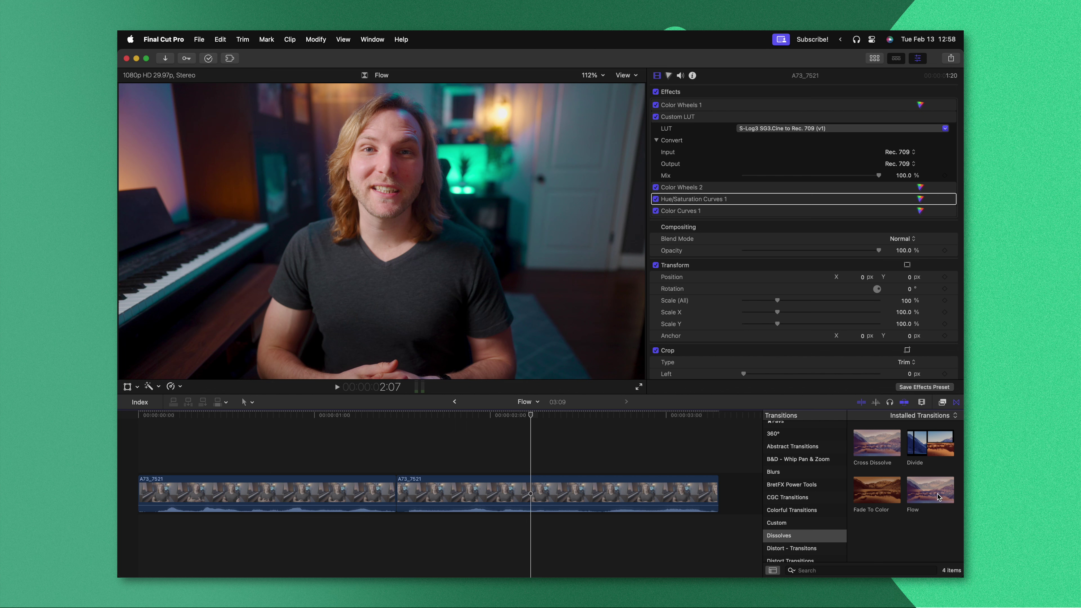
# - Drop Flow between the two A73_7521 clips and play it back
pyautogui.moveTo(863, 490); pyautogui.dragTo(388, 498)
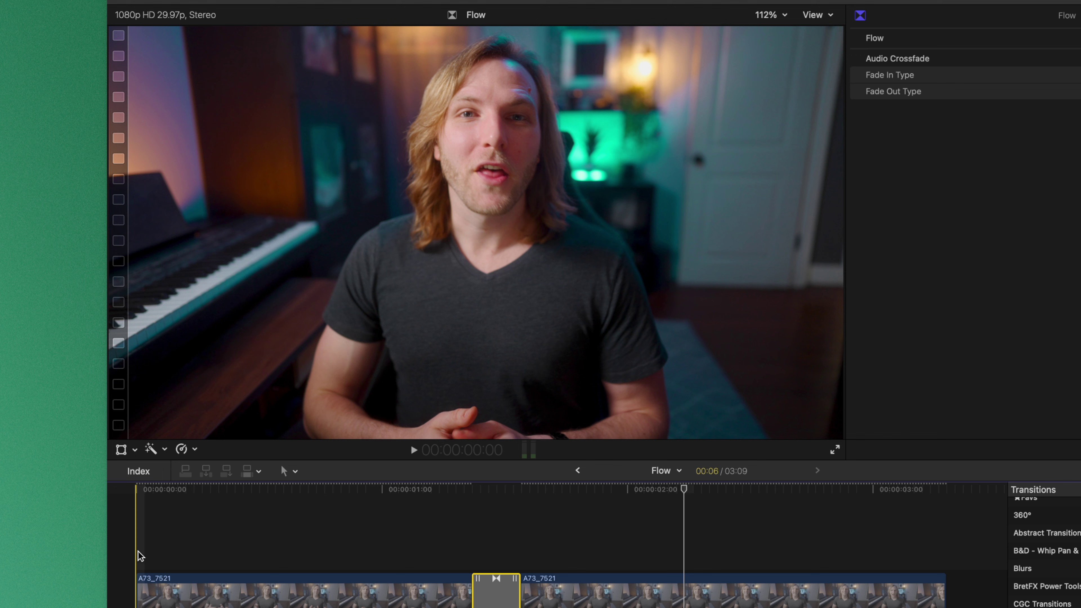
pyautogui.press('space')
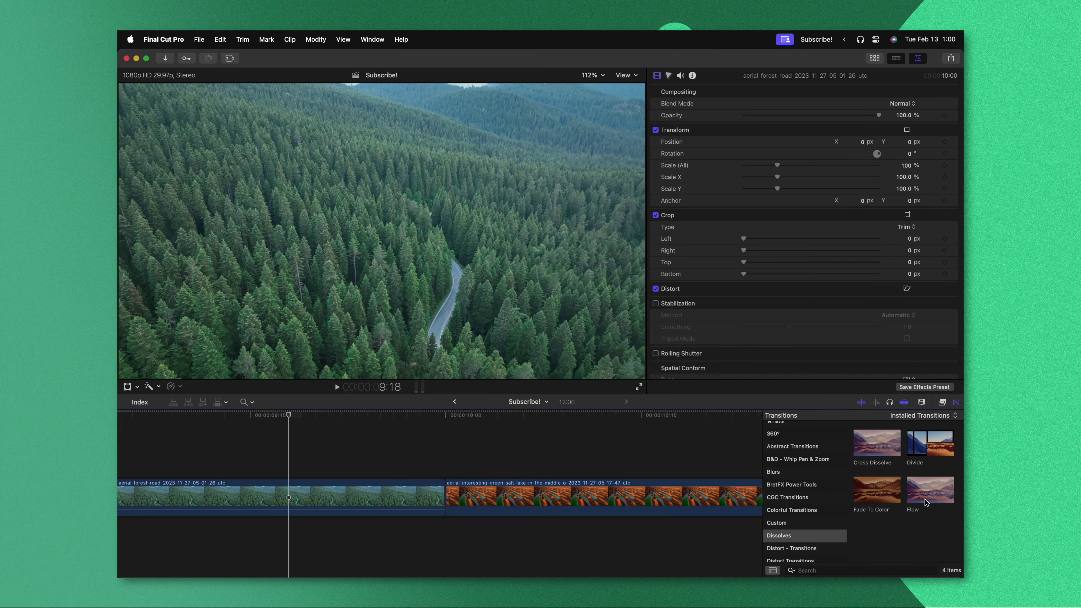
# - Add a lengthened Flow between the forest road and green salt lake clips and play through it
pyautogui.moveTo(926, 503); pyautogui.dragTo(321, 495)
pyautogui.press('super+minus')
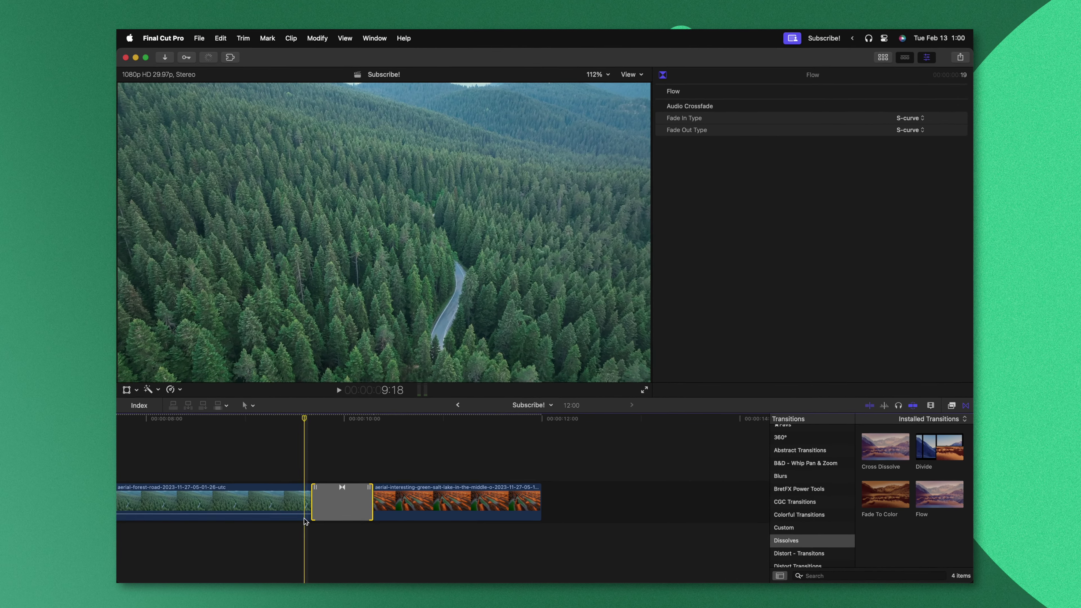
pyautogui.press('space')
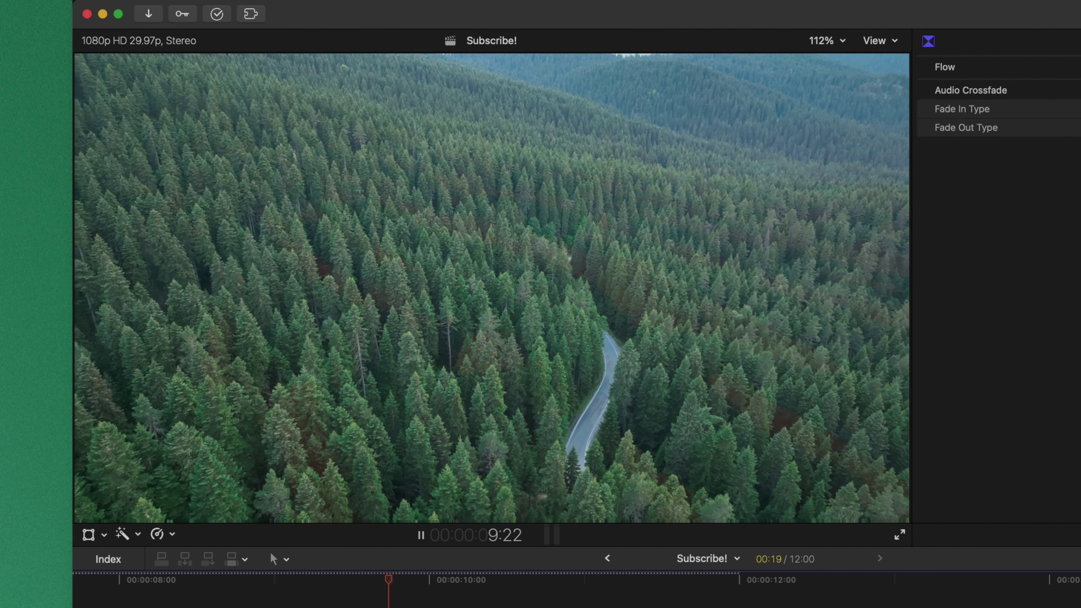
pyautogui.press('space')
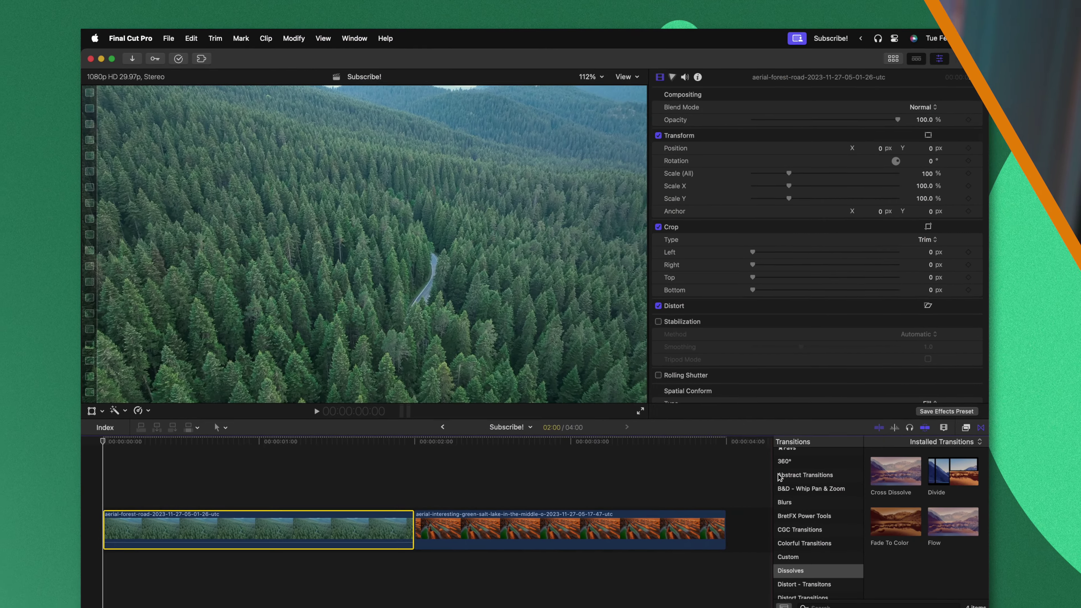
# - Place a Wipe from the Wipes category between the forest and salt-lake clips and preview it at 2:00
pyautogui.scroll(-10, 769, 450)
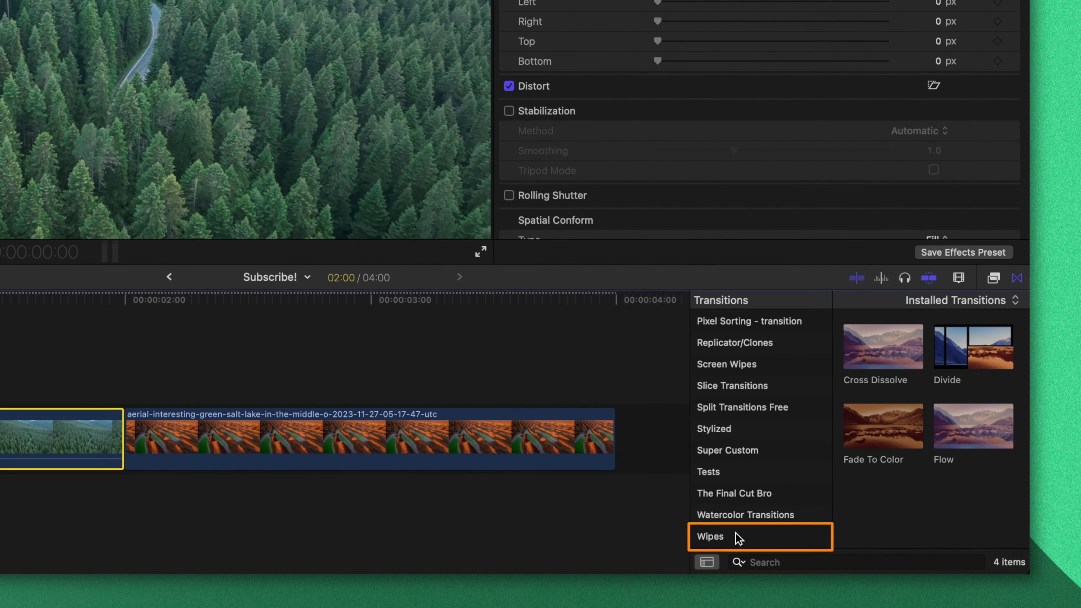
pyautogui.click(728, 536)
pyautogui.scroll(-5, 934, 421)
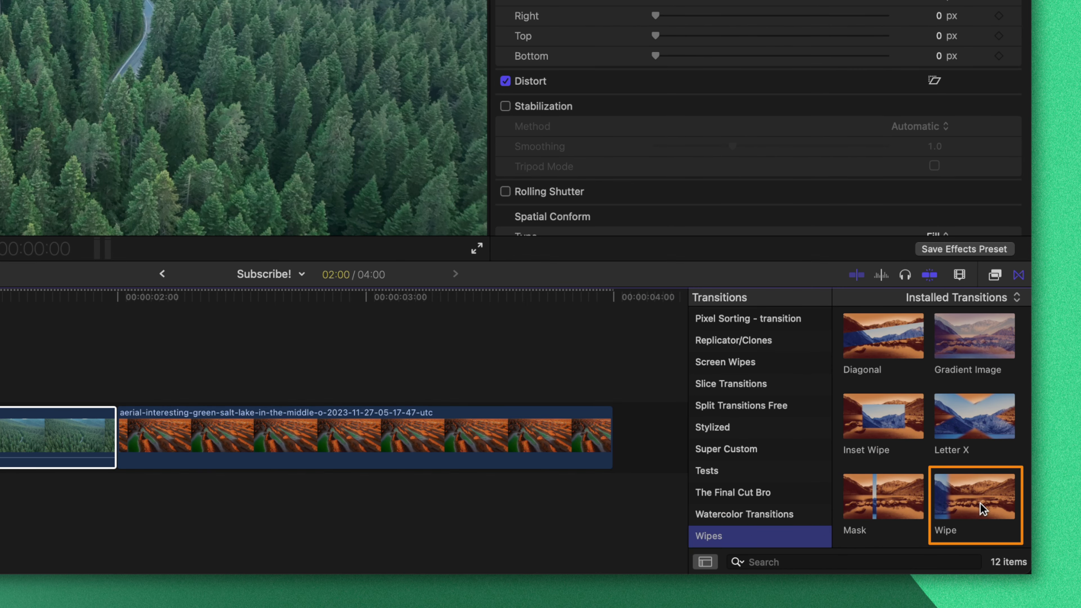
pyautogui.moveTo(966, 507); pyautogui.dragTo(118, 408)
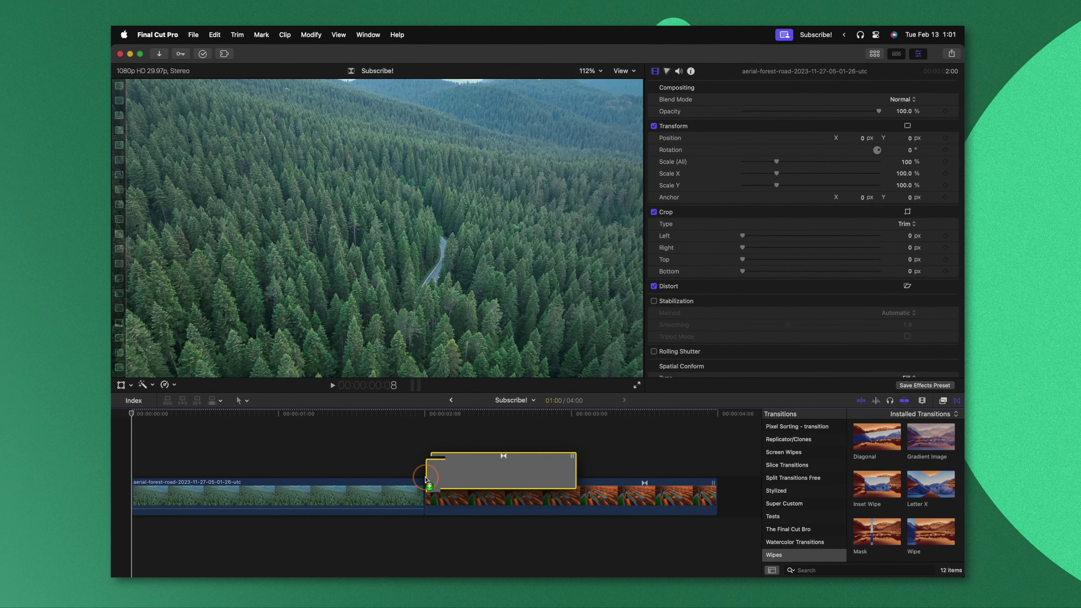
pyautogui.moveTo(426, 479); pyautogui.dragTo(424, 480)
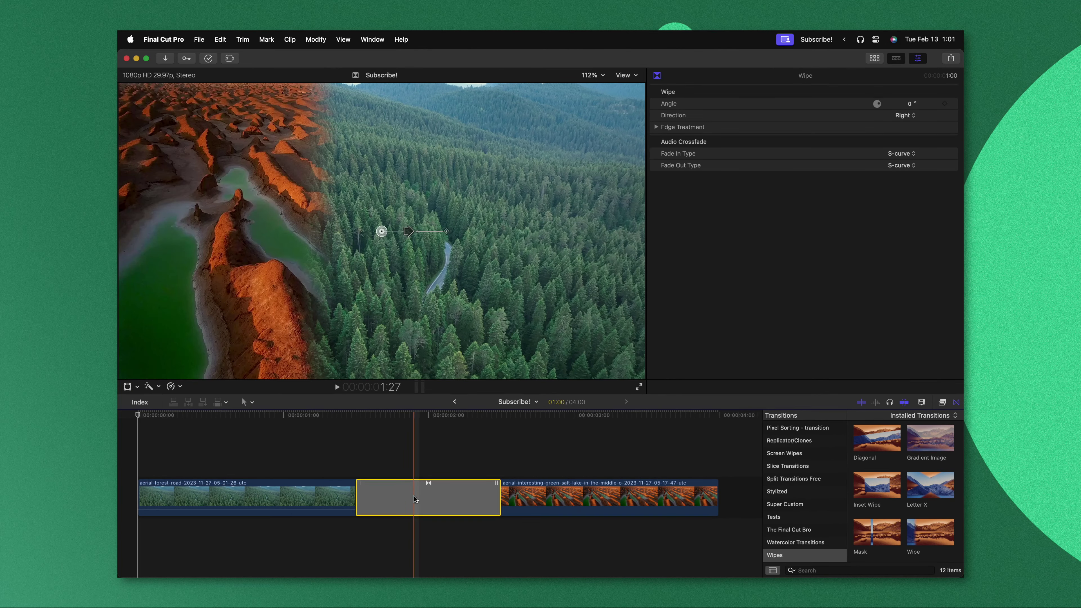
pyautogui.press('space')
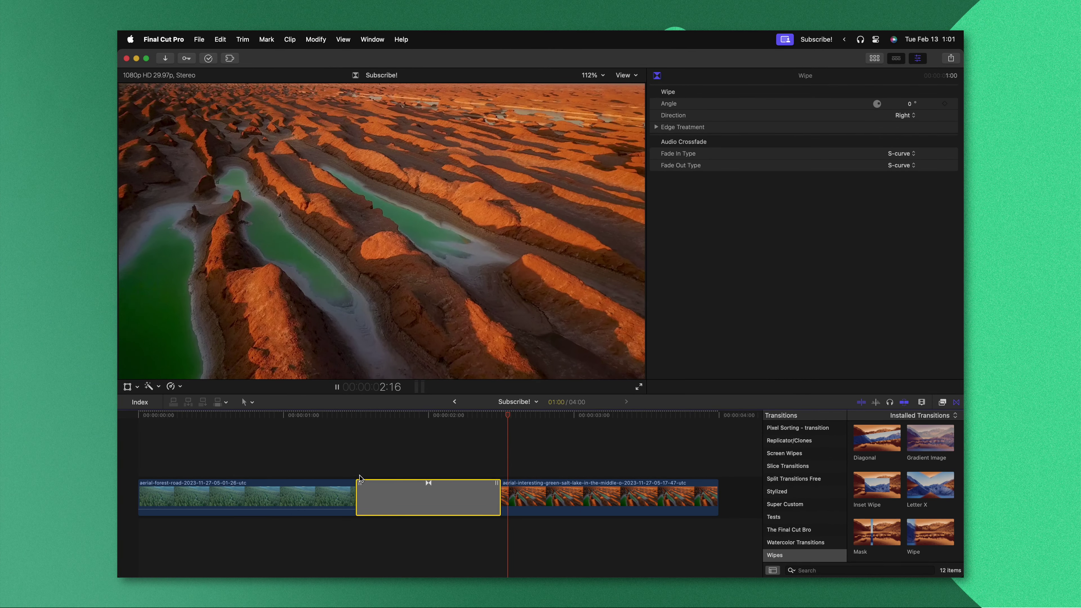
pyautogui.click(360, 474)
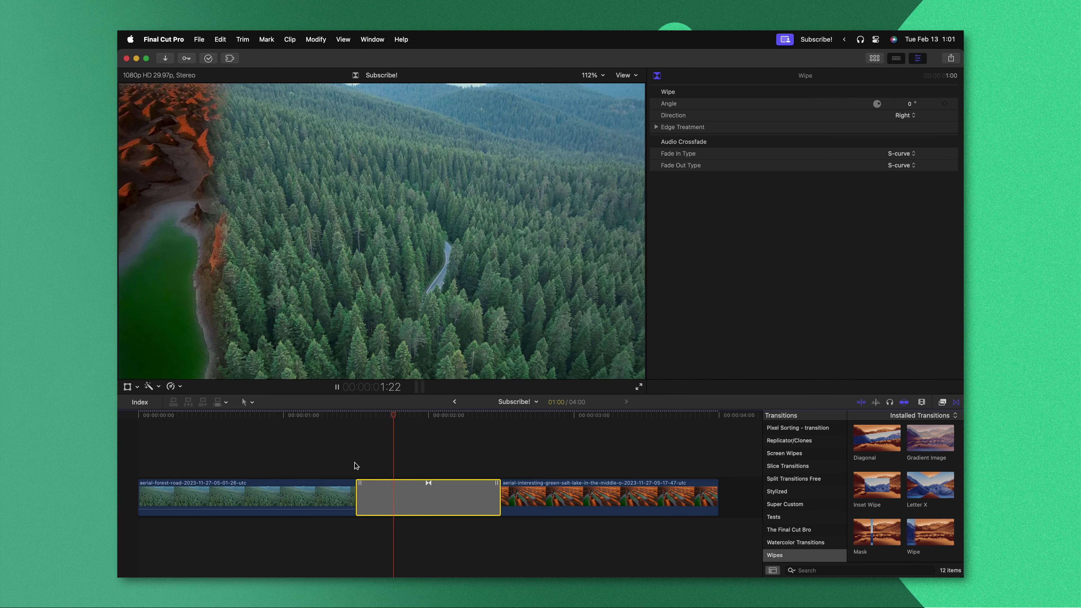
pyautogui.click(428, 415)
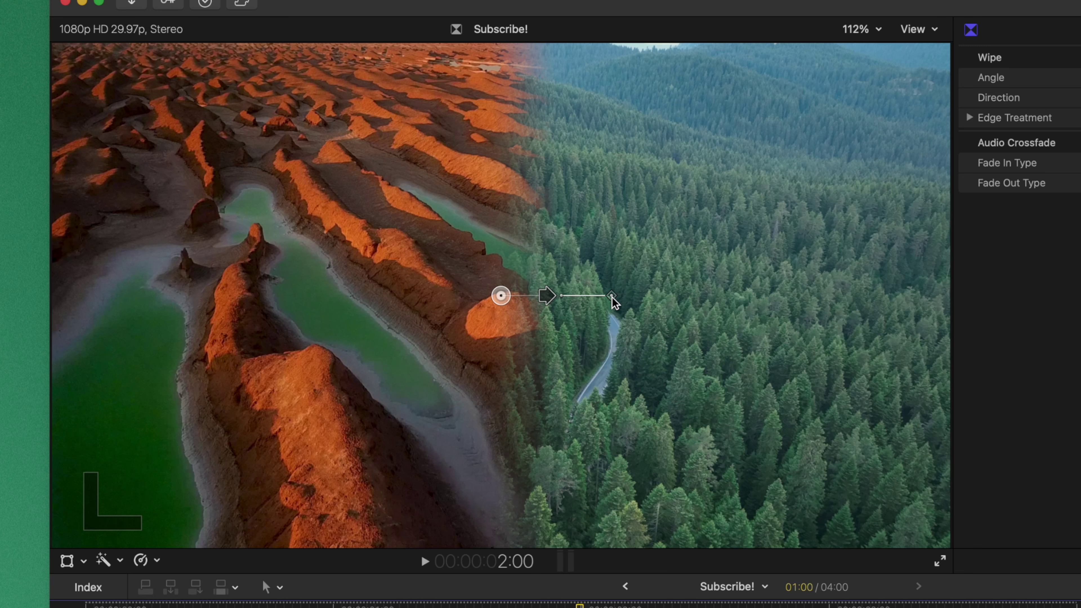
# - Soften the Wipe's edge and rotate its direction to a diagonal 44.4° in the viewer
pyautogui.moveTo(700, 308); pyautogui.dragTo(866, 323)
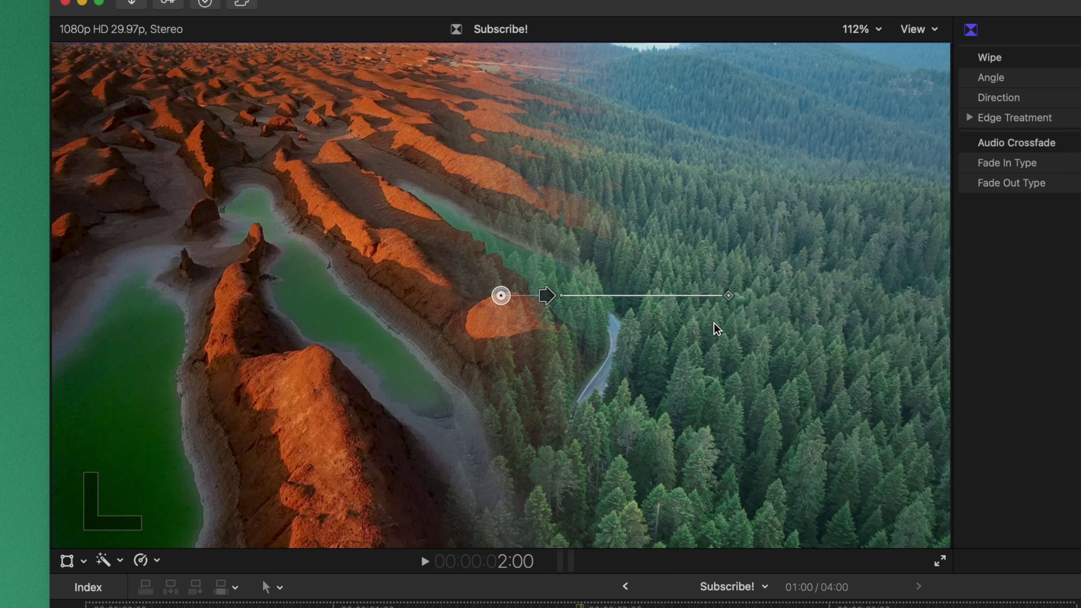
pyautogui.moveTo(547, 298); pyautogui.dragTo(595, 201)
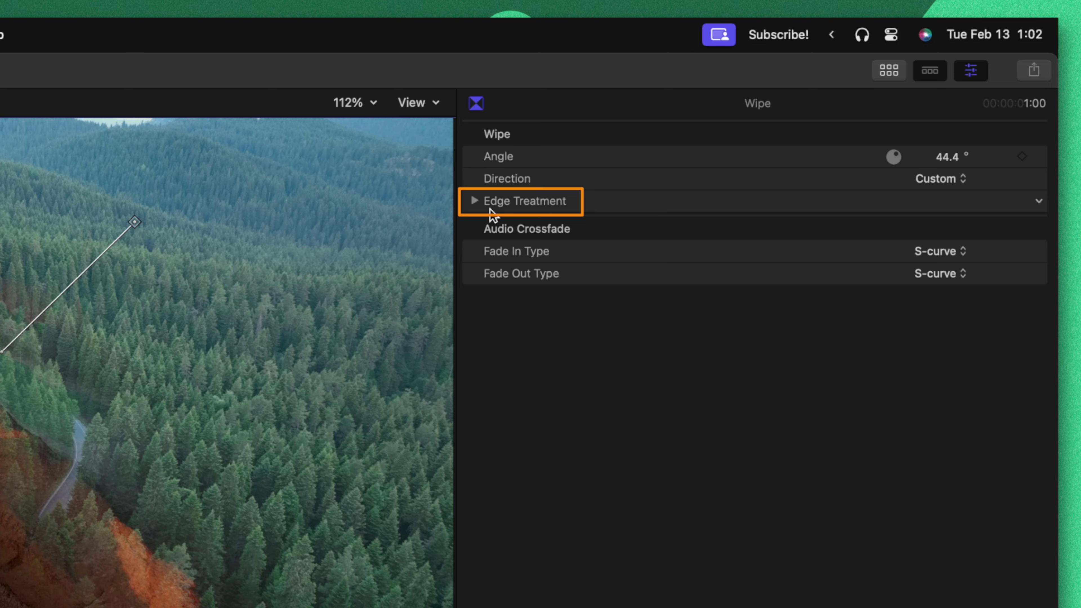
# - Under Edge Treatment, make the wipe edge a Solid Color border and thin it to 9.0
pyautogui.click(474, 202)
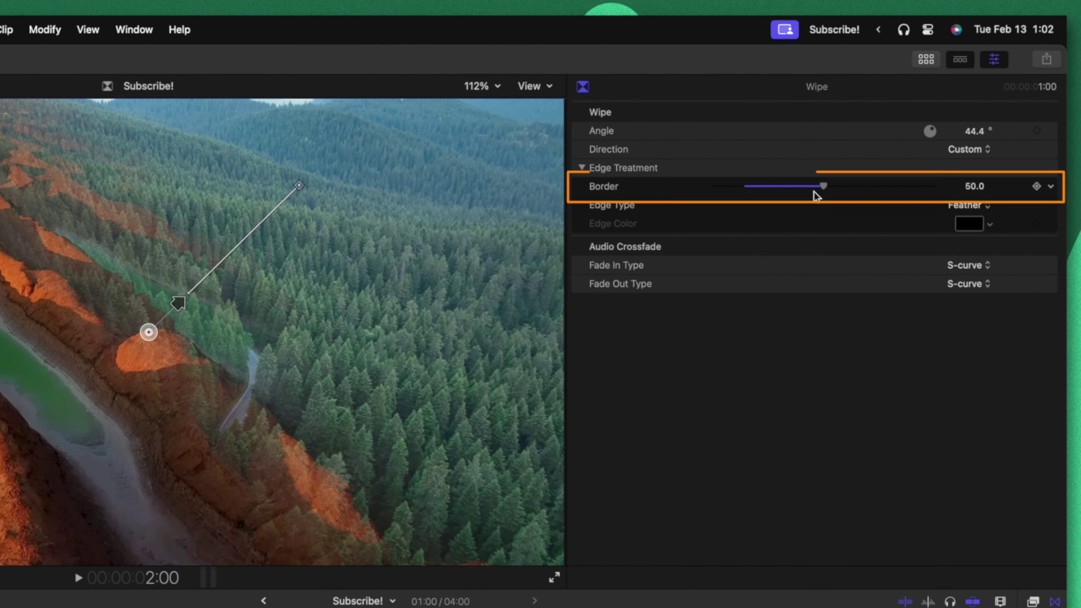
pyautogui.moveTo(765, 223); pyautogui.dragTo(687, 224)
pyautogui.moveTo(790, 171)
pyautogui.mouseDown()
pyautogui.moveTo(888, 157)
pyautogui.moveTo(784, 185)
pyautogui.moveTo(857, 181)
pyautogui.mouseUp()
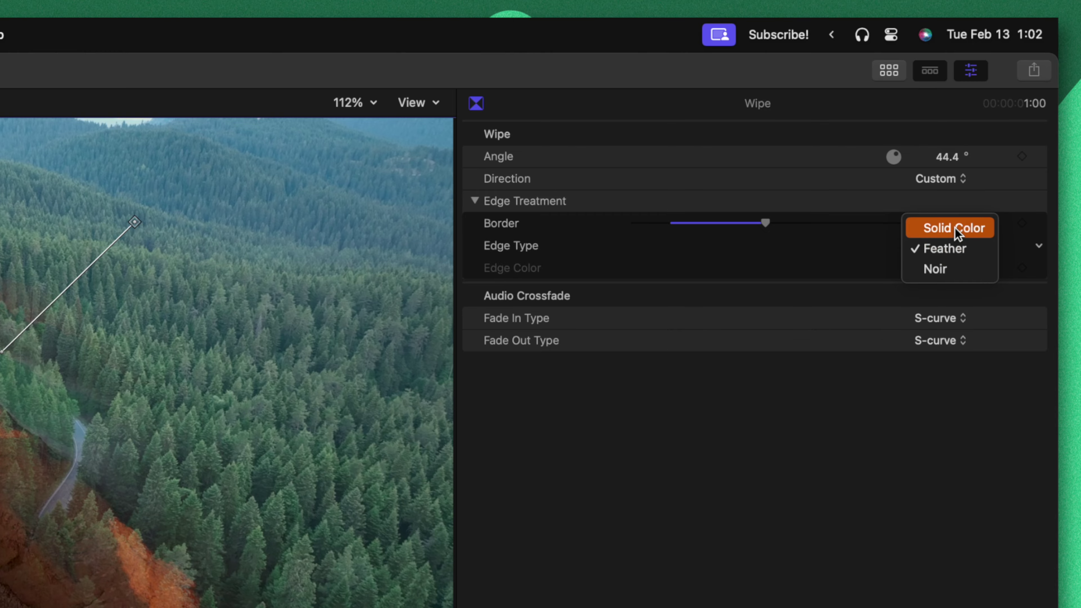
pyautogui.click(955, 228)
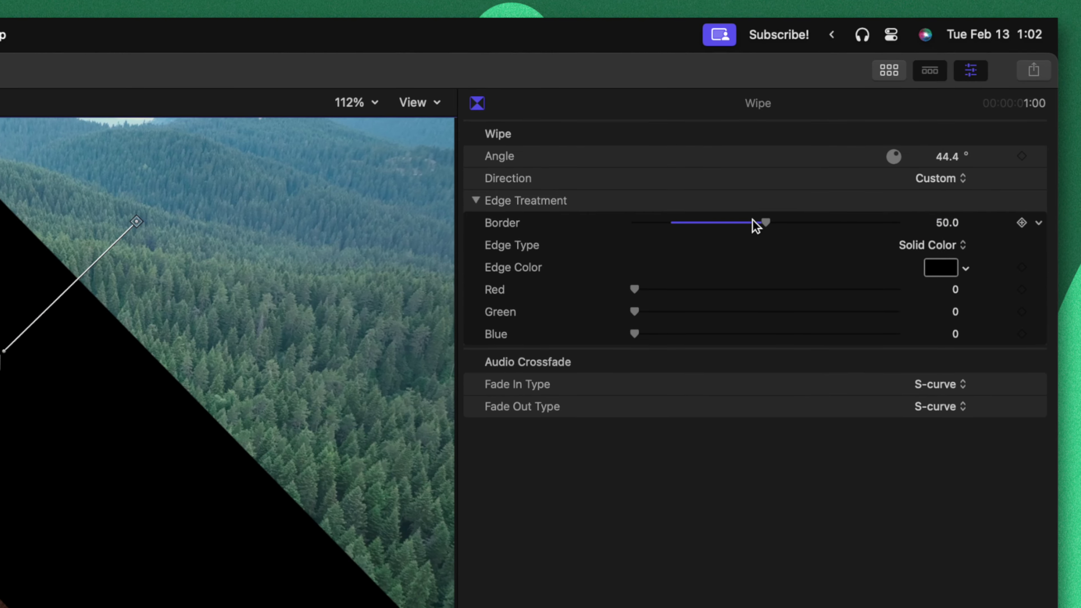
pyautogui.moveTo(765, 222); pyautogui.dragTo(698, 222)
pyautogui.moveTo(770, 148); pyautogui.dragTo(749, 146)
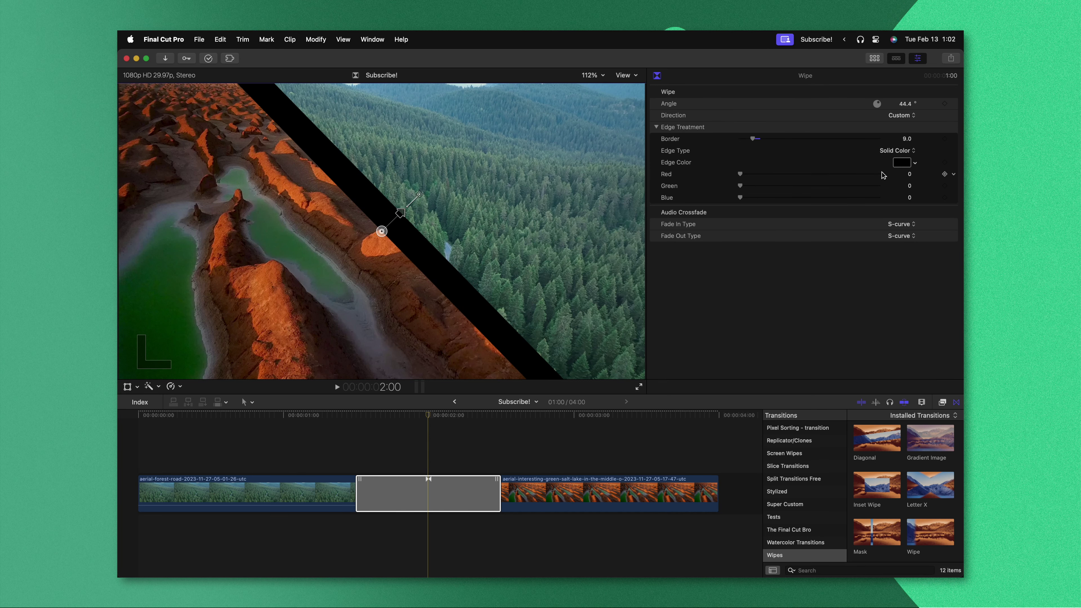
# - Change the wipe's border color to Teal Body, then play the transition from its start
pyautogui.click(896, 164)
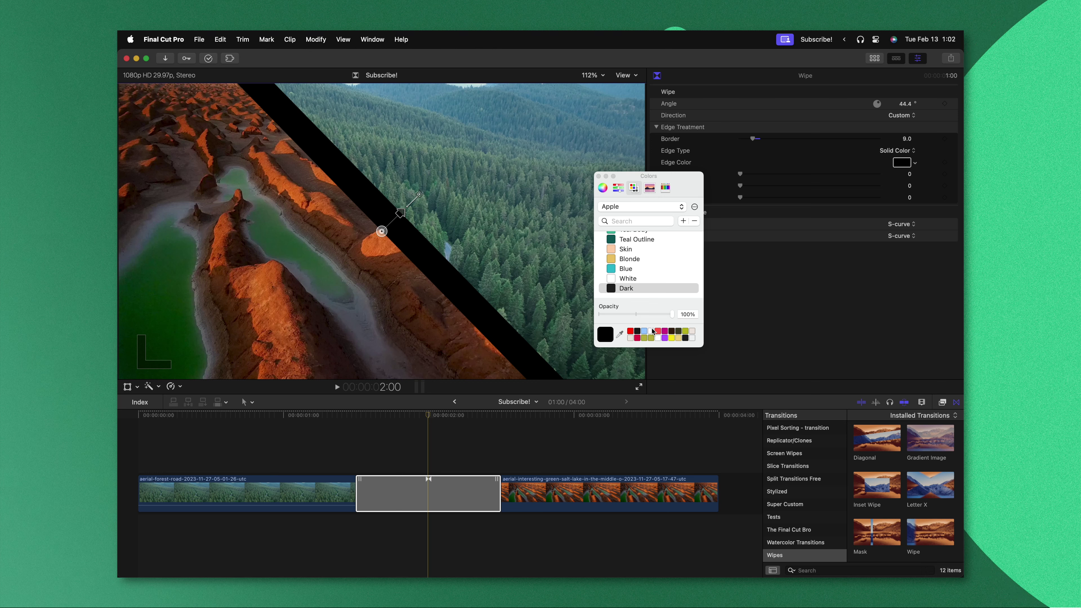
pyautogui.click(627, 278)
pyautogui.click(611, 242)
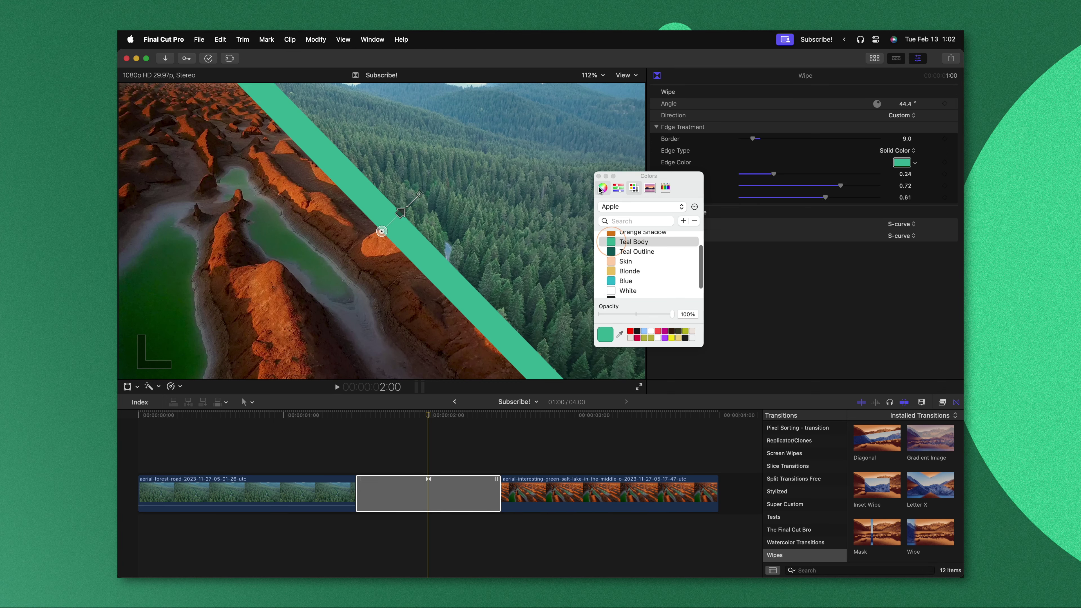
pyautogui.click(598, 176)
pyautogui.press('space')
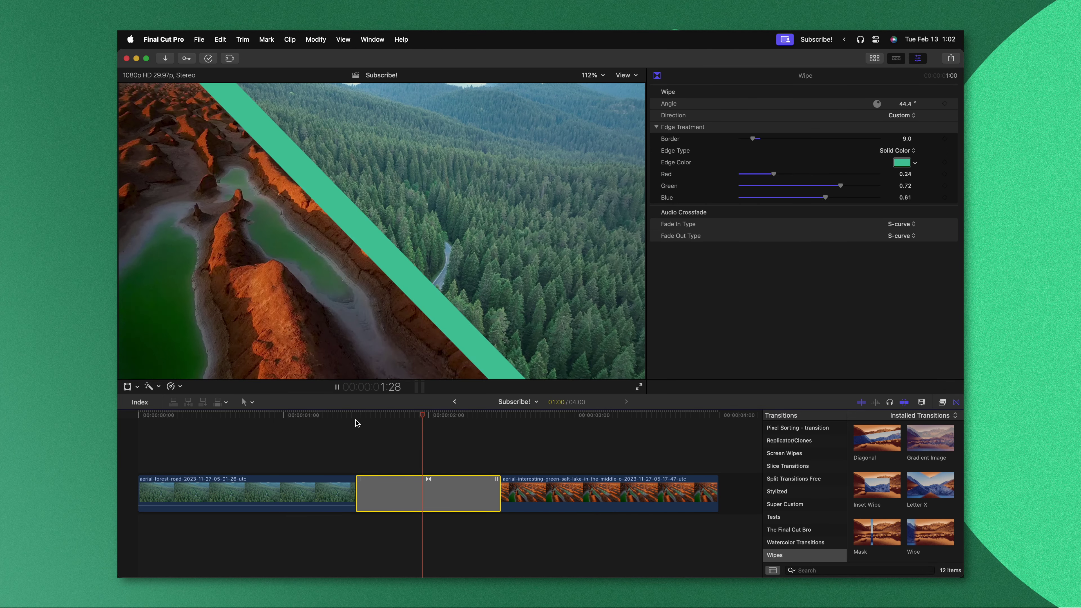
pyautogui.press('/')
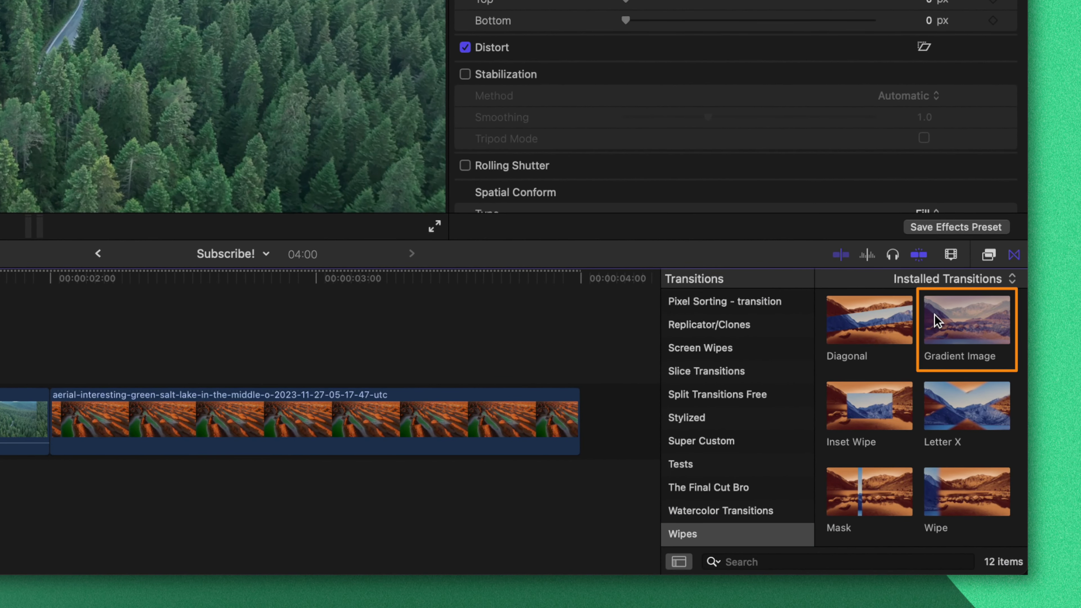
# - Place a Gradient Image wipe between the forest and salt-lake clips and play it back
pyautogui.moveTo(935, 314); pyautogui.dragTo(51, 421)
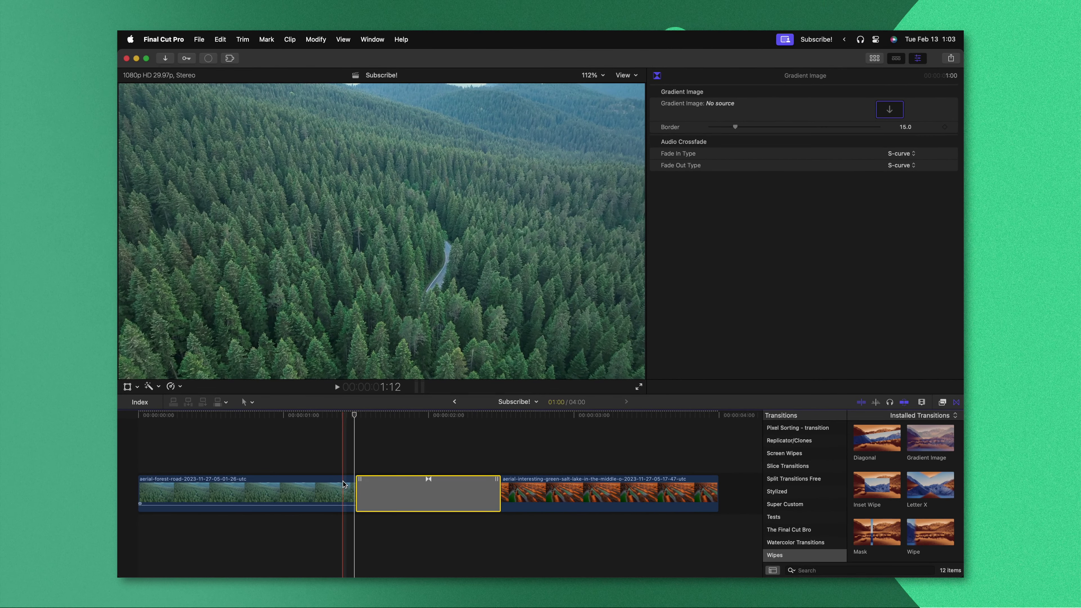
pyautogui.press('space')
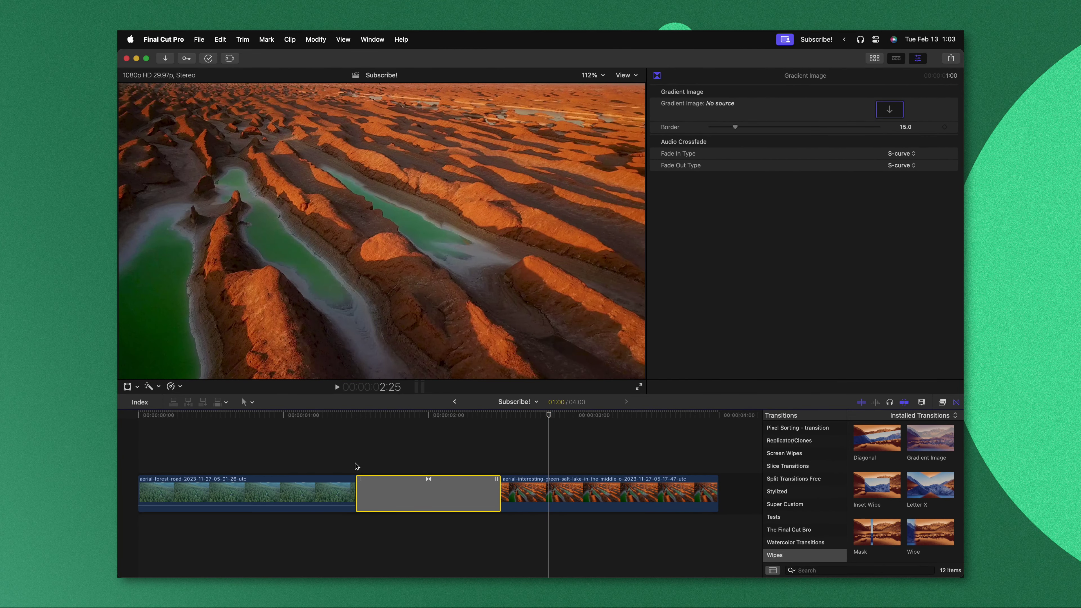
pyautogui.click(357, 467)
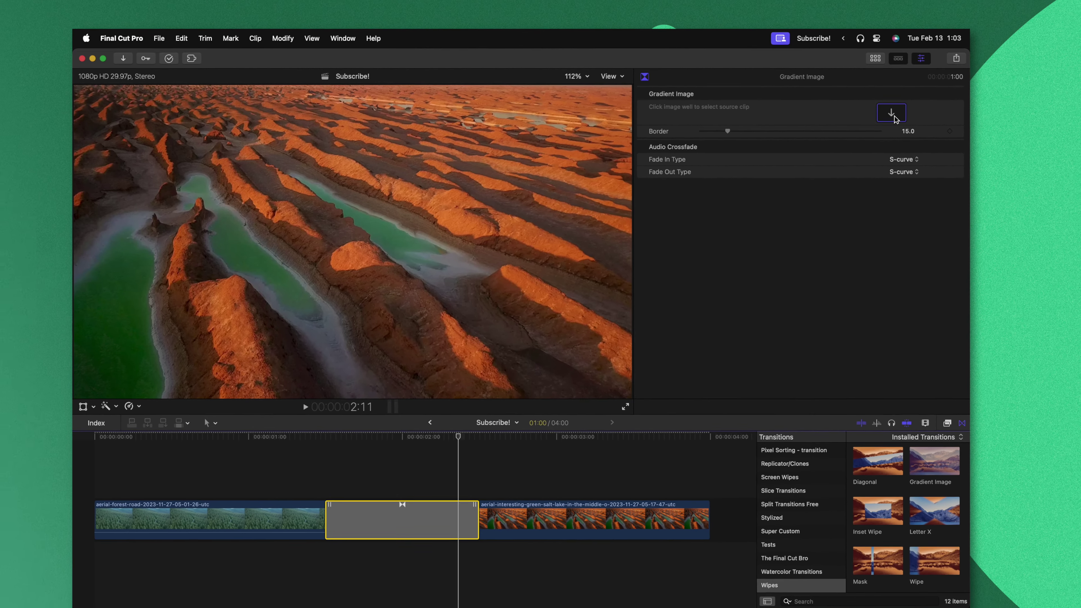
# - Set the forest clip as the Gradient Image transition's source image
pyautogui.click(892, 113)
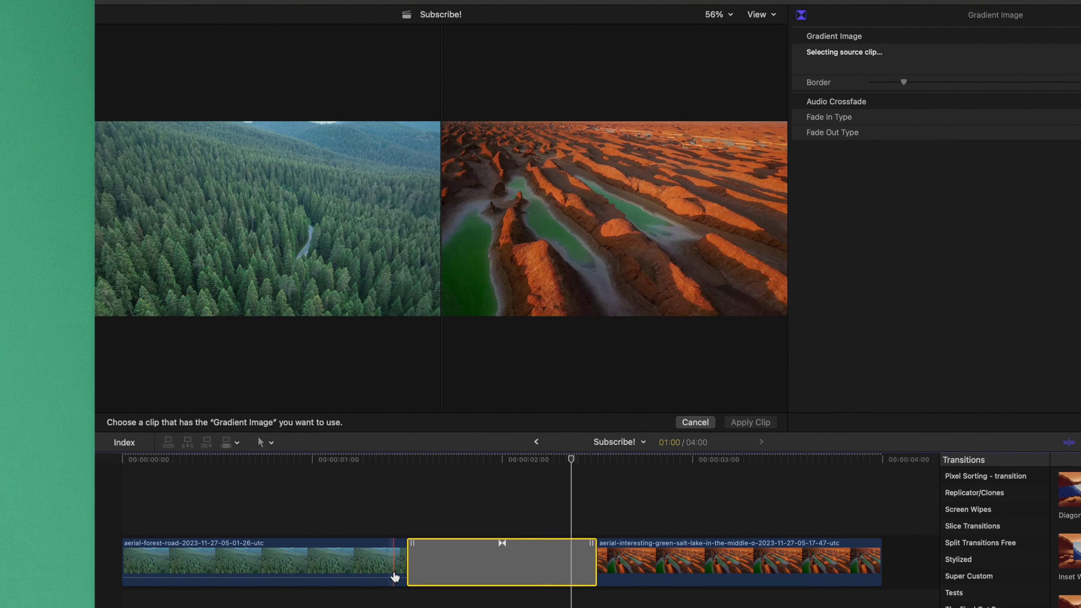
pyautogui.click(345, 504)
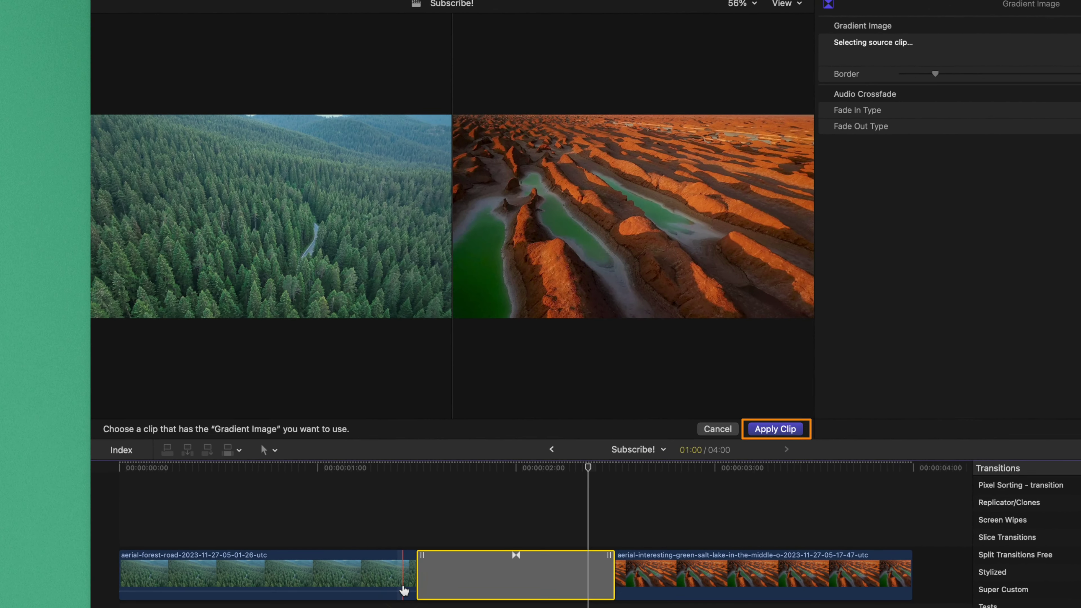
pyautogui.click(759, 432)
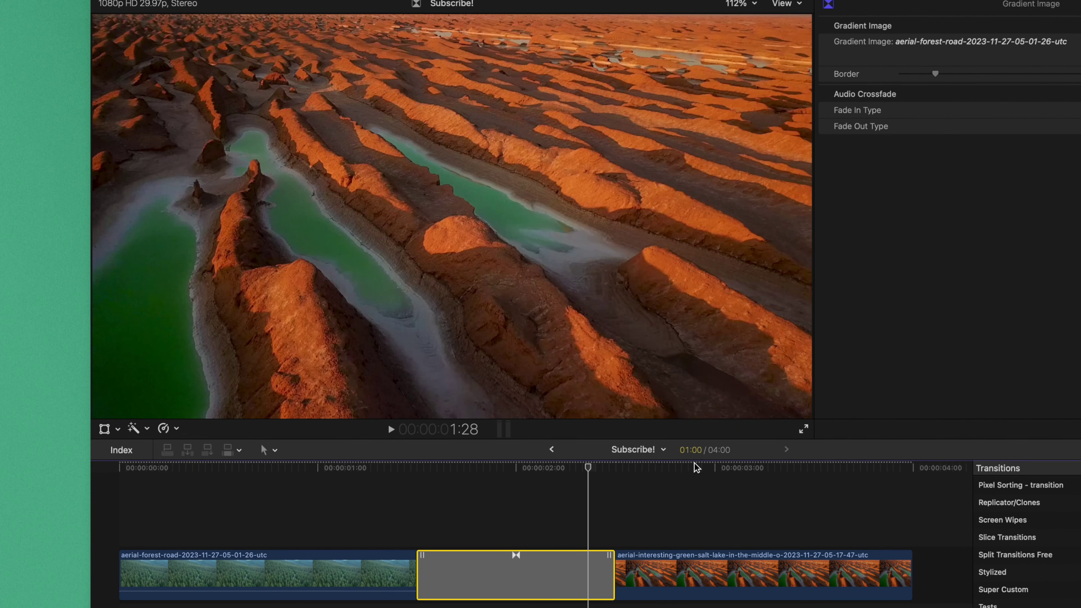
# - Scrub through the gradient transition frame by frame and play it from just before
pyautogui.moveTo(466, 468)
pyautogui.mouseDown()
pyautogui.moveTo(422, 469)
pyautogui.moveTo(473, 480)
pyautogui.mouseUp()
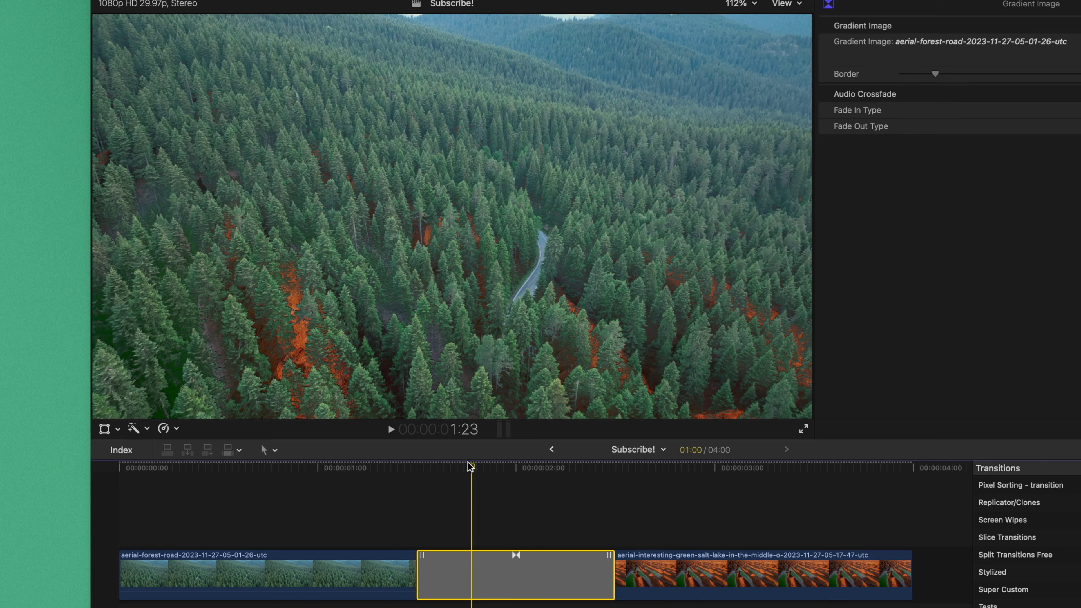
pyautogui.moveTo(493, 473)
pyautogui.mouseDown()
pyautogui.moveTo(514, 470)
pyautogui.moveTo(482, 471)
pyautogui.moveTo(514, 471)
pyautogui.mouseUp()
pyautogui.press('space')
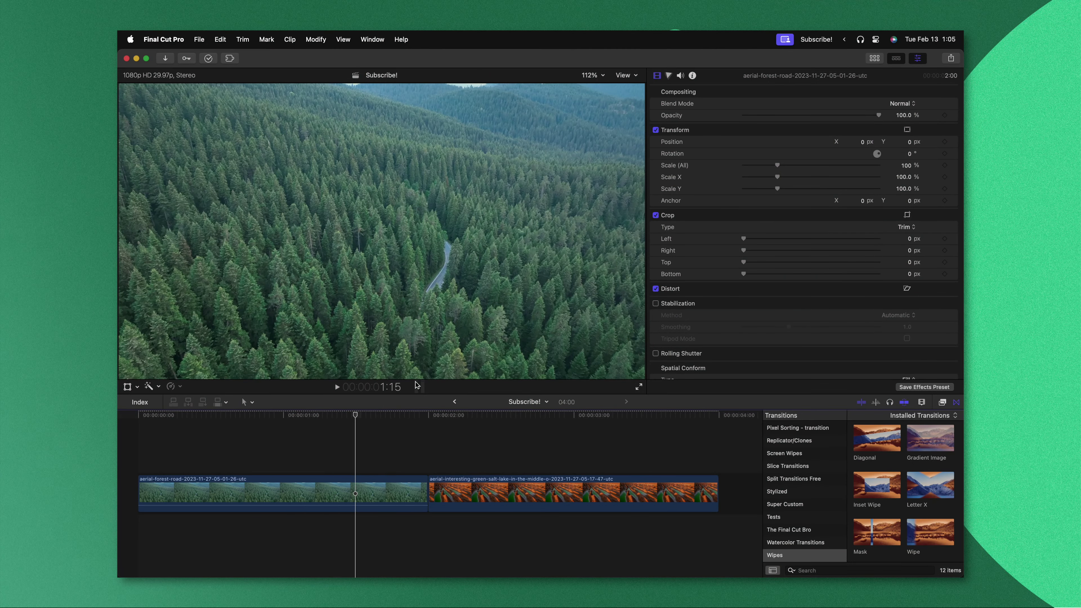
# - Add the default Cross Dissolve at the forest/salt-lake edit point with Command-T, then undo it
pyautogui.click(425, 488)
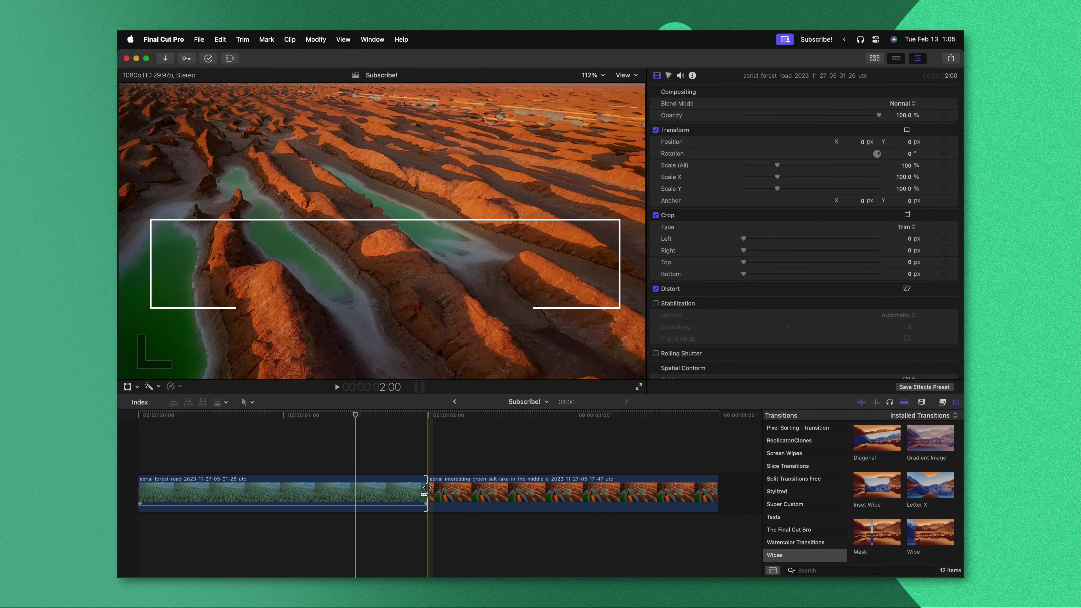
pyautogui.press('super+t')
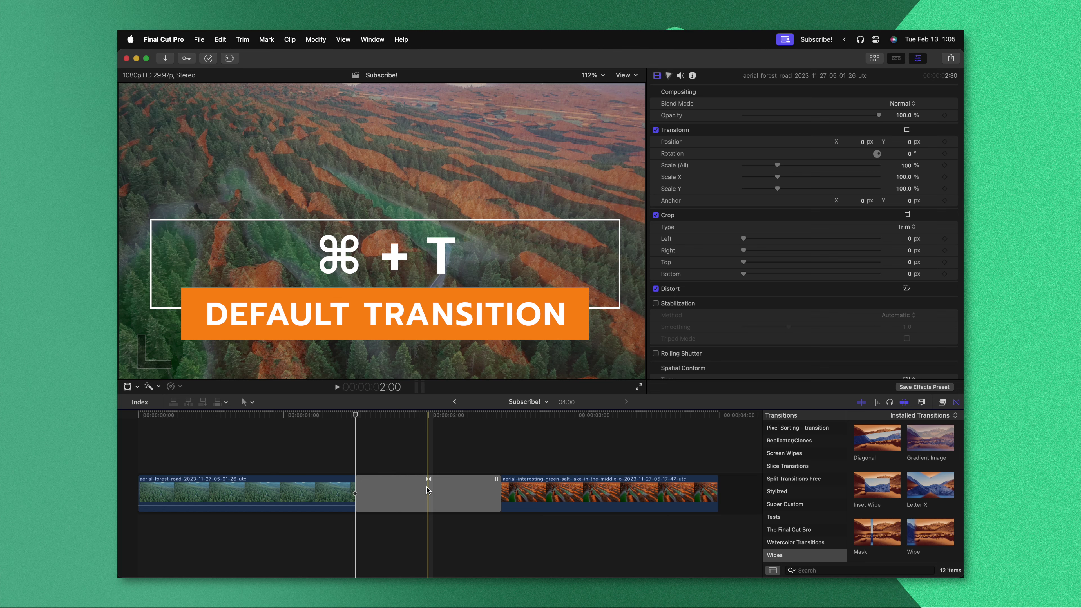
pyautogui.press('super+z')
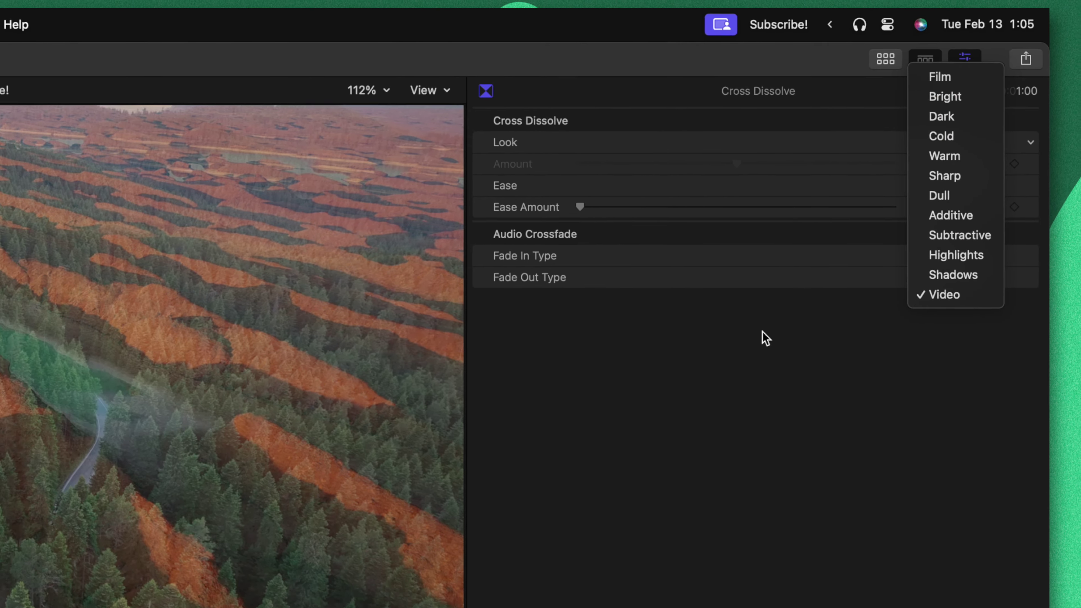
pyautogui.click(742, 352)
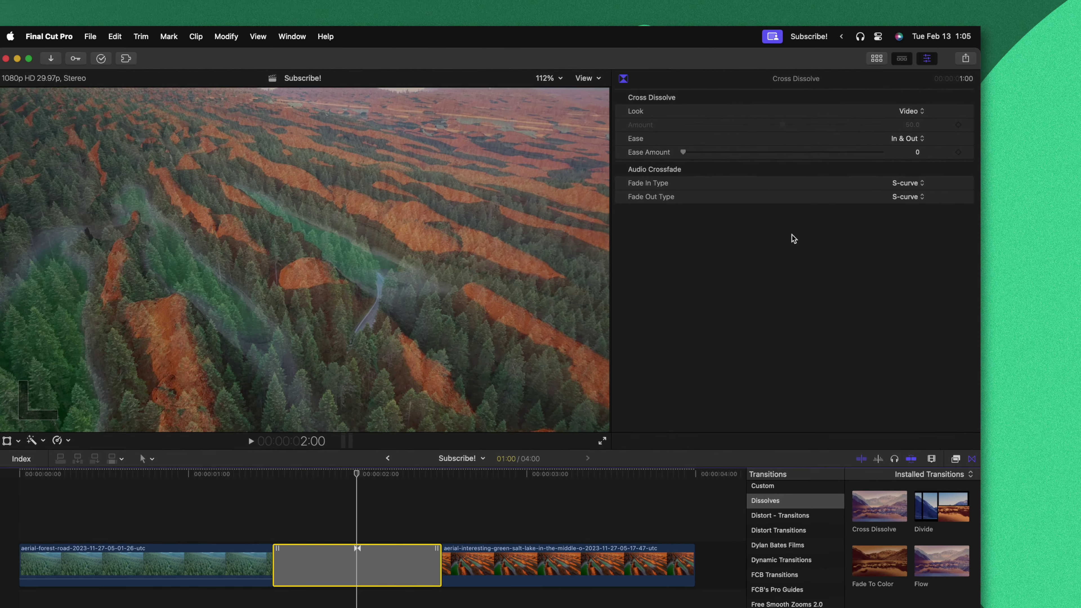